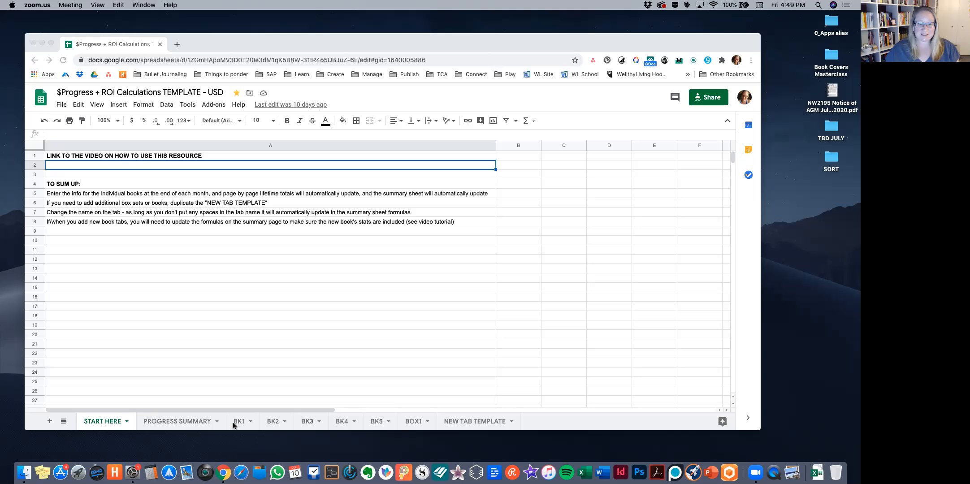
View the PROGRESS SUMMARY sheet and rename the BK1 sheet as Silver Bells.
left_click(188, 423)
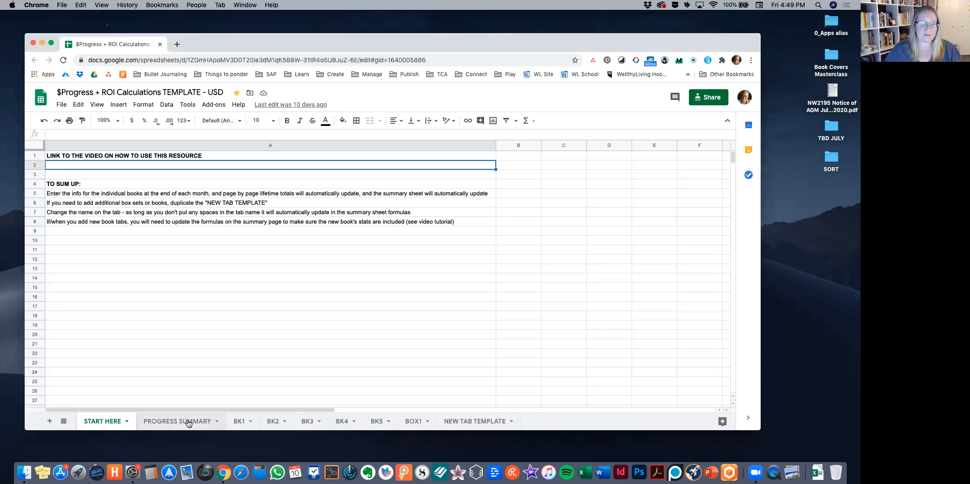
left_click(188, 424)
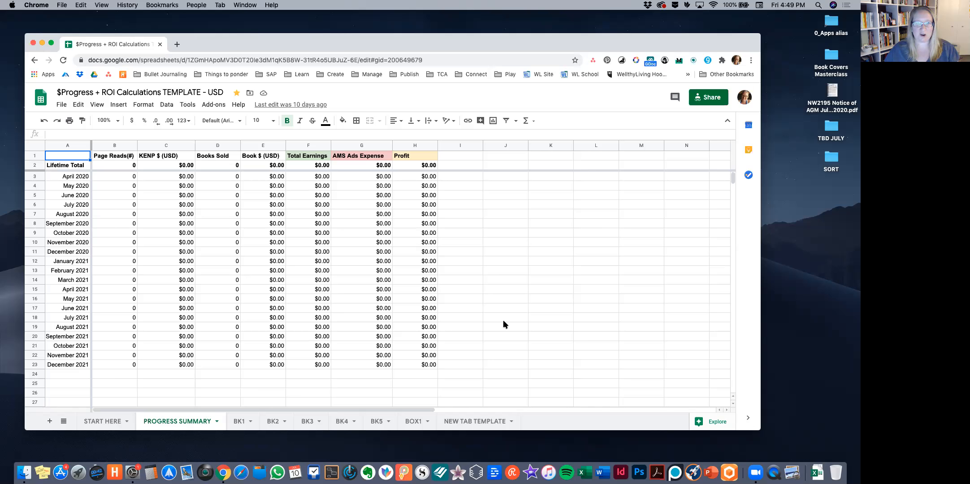
left_click(239, 425)
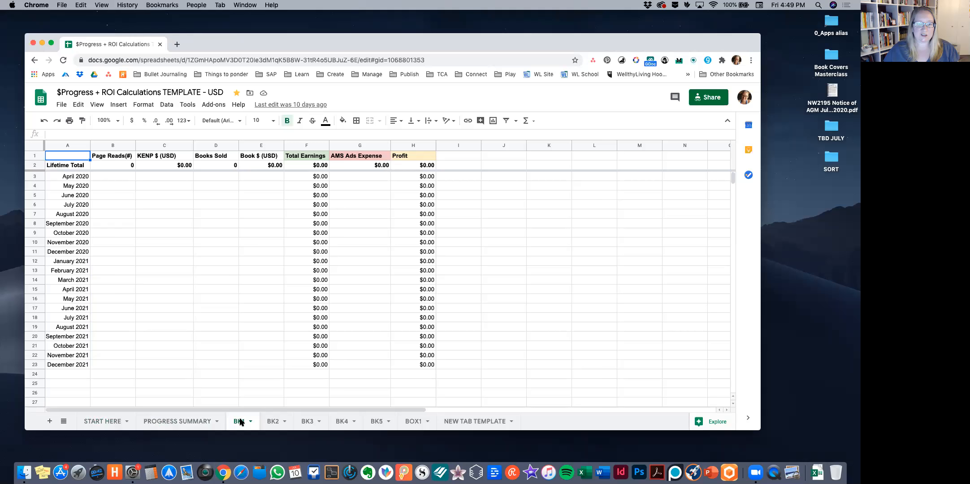
right_click(240, 422)
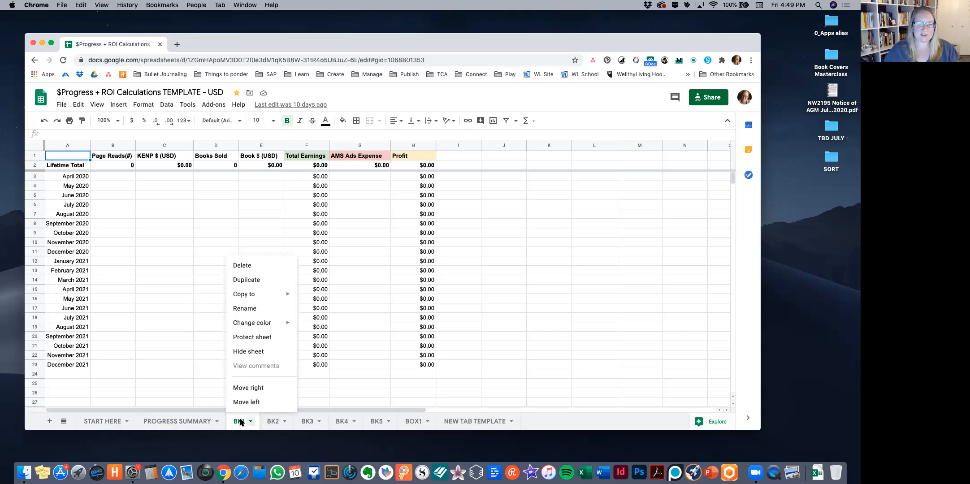
left_click(251, 313)
type("S")
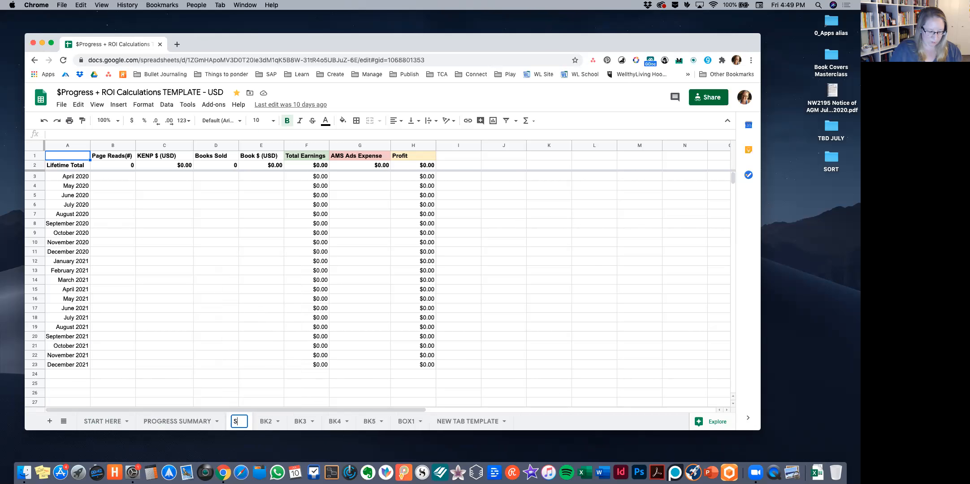
type("ilver Bells")
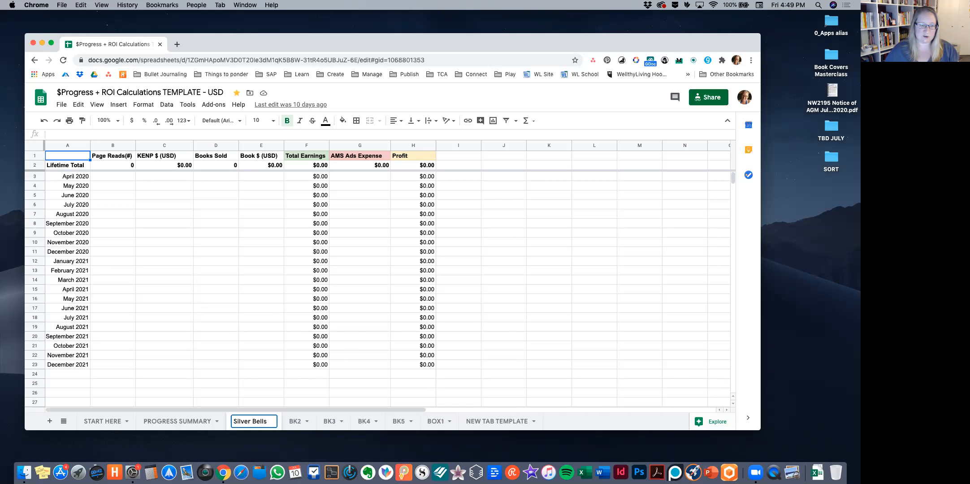
left_click(337, 385)
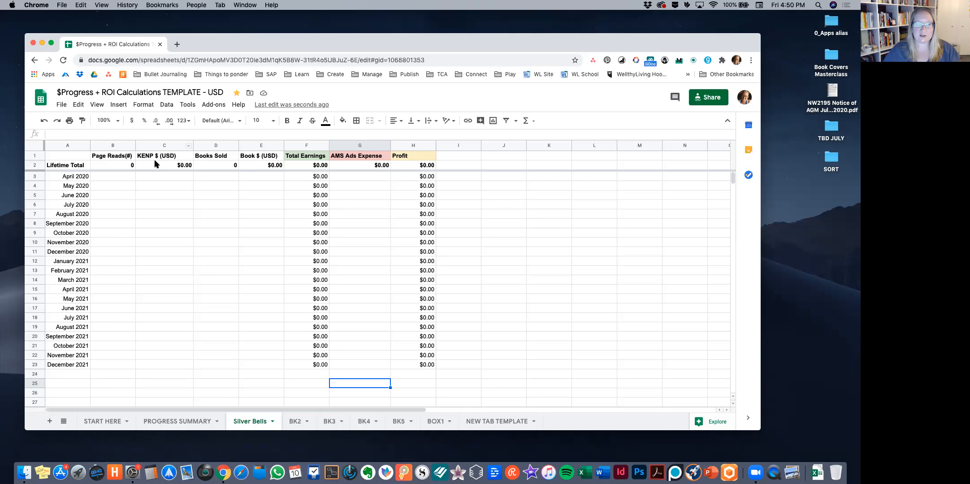
Enter 1100 page reads and KENP earnings of 2.45 for April 2020 on the Silver Bells sheet.
left_click(130, 177)
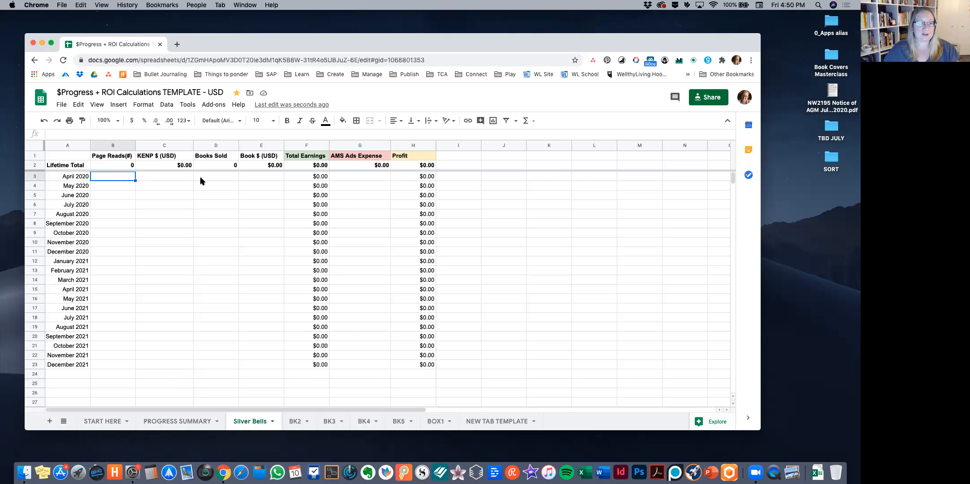
type("1100")
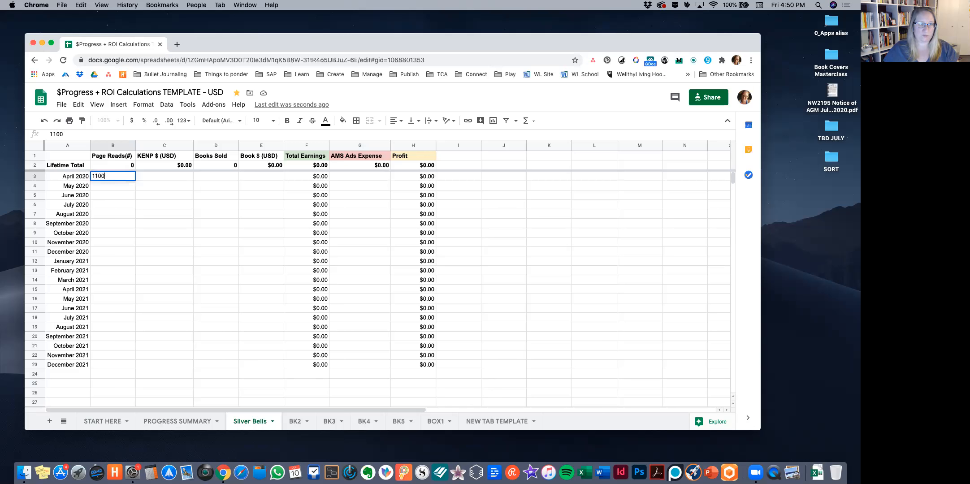
left_click(213, 196)
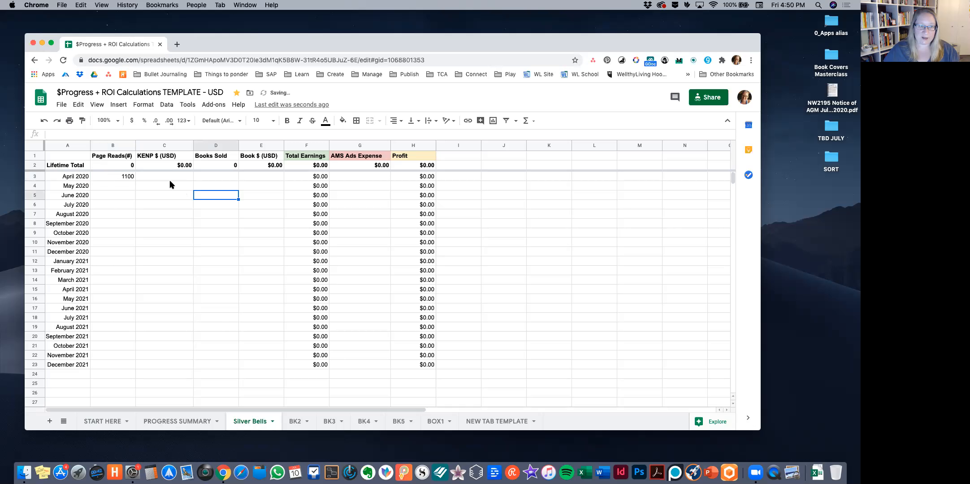
left_click(165, 178)
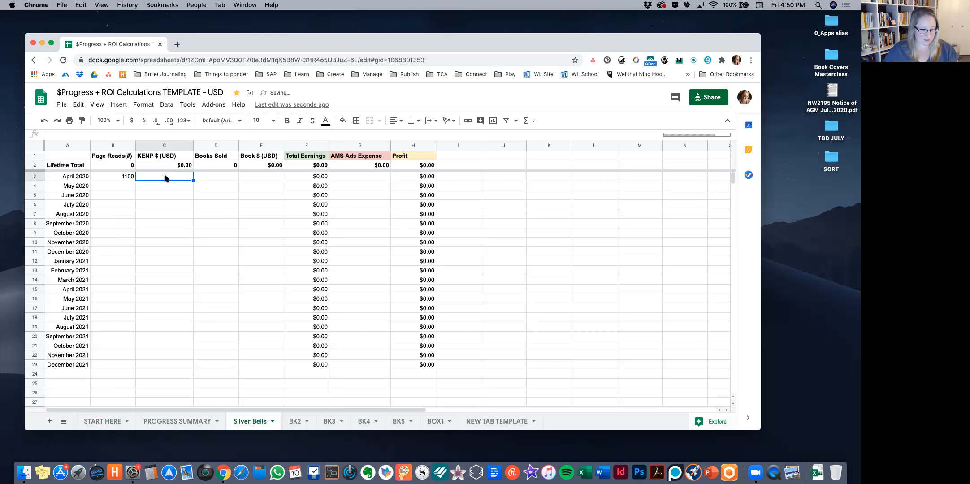
type("2")
type("45")
key("Left")
key("Left")
type(".")
left_click(199, 198)
Enter 3 books sold and book earnings of 9.22 for April 2020 on the Silver Bells sheet.
left_click(232, 179)
type("3")
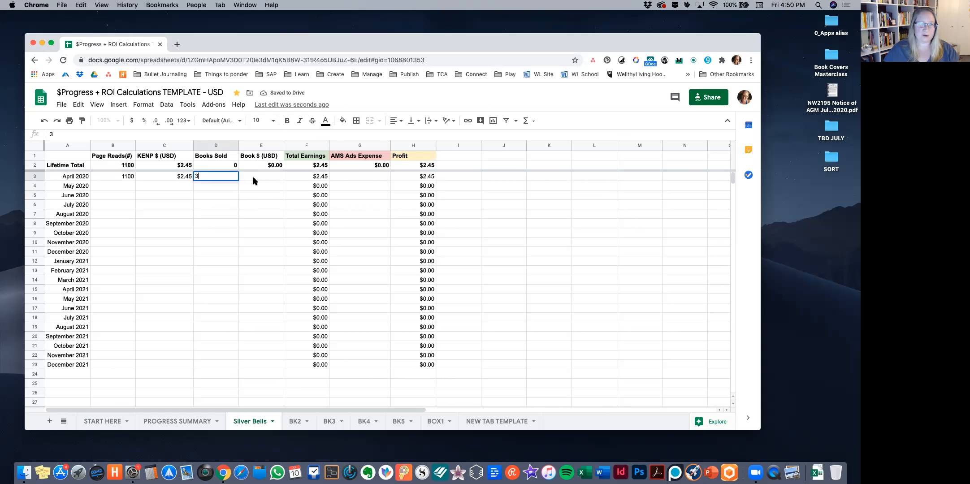
left_click(254, 180)
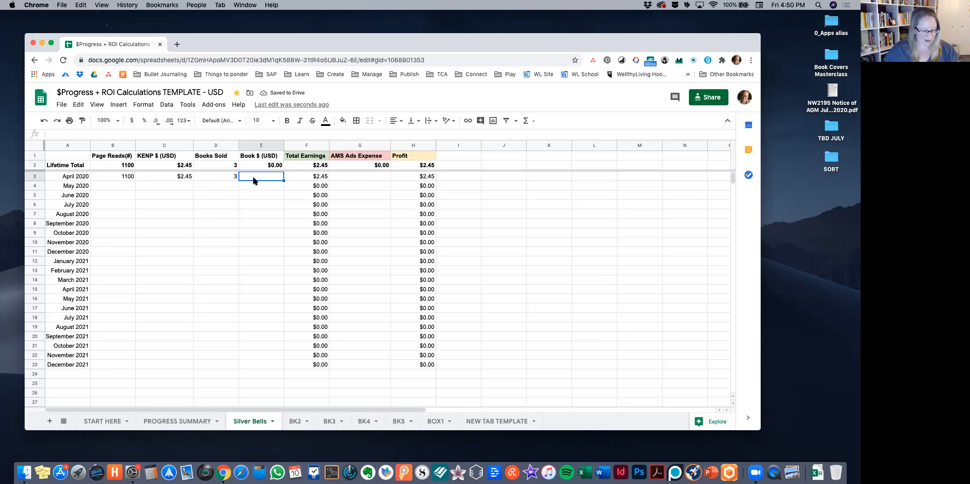
type("9.22")
left_click(263, 207)
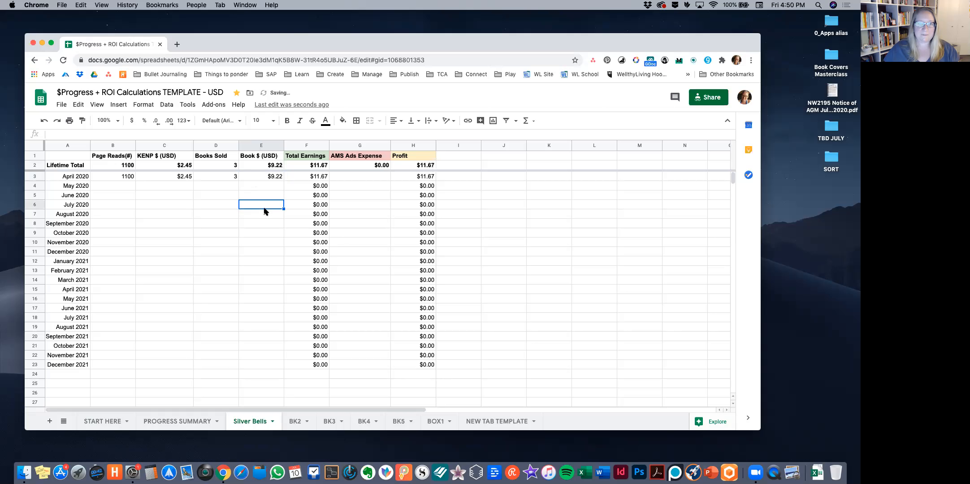
Set the April 2020 AMS ads expense for Silver Bells to 3.00 and check the PROGRESS SUMMARY sheet.
left_click(375, 179)
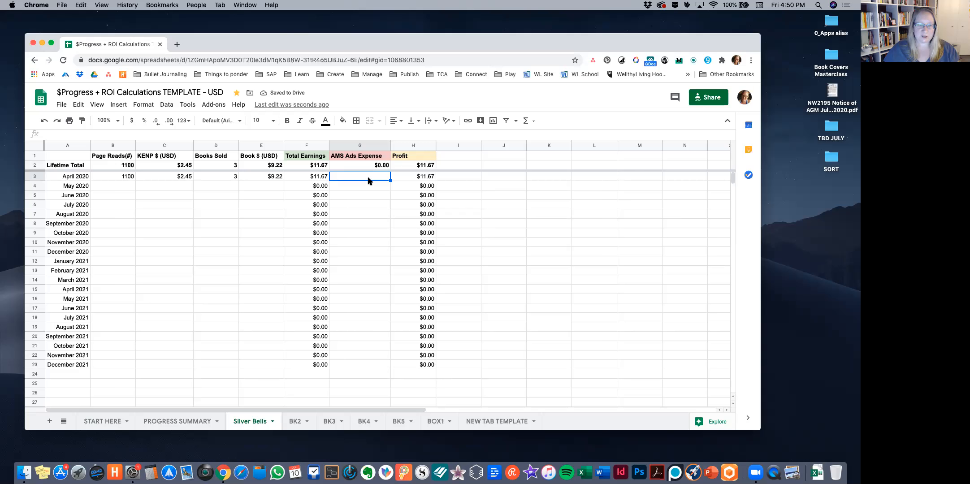
type("3.00")
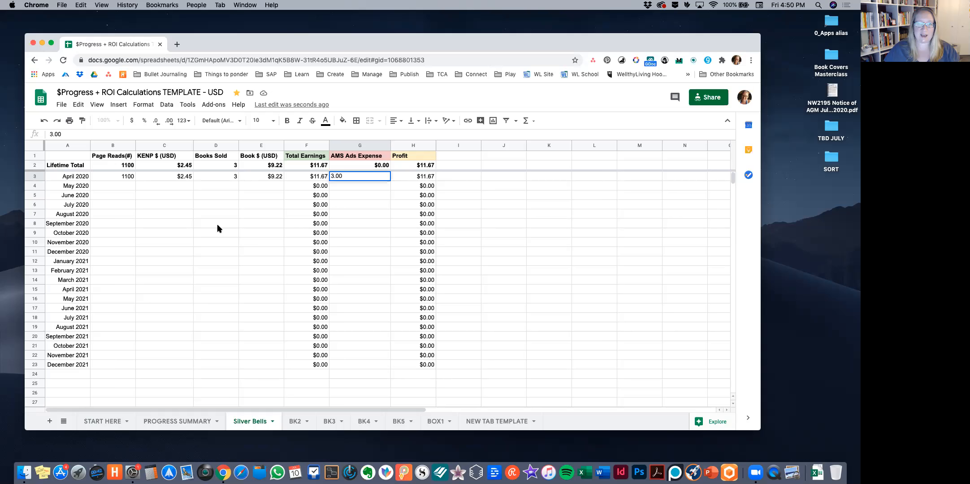
left_click(217, 226)
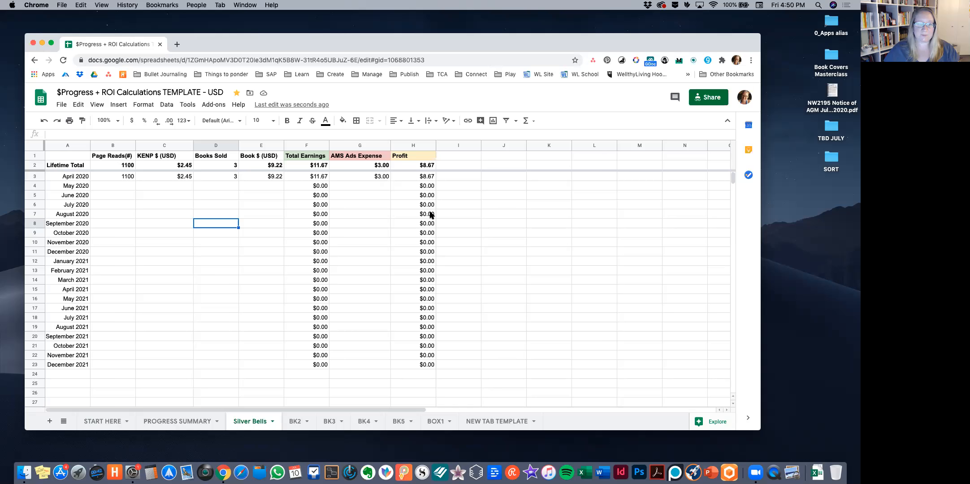
left_click(168, 424)
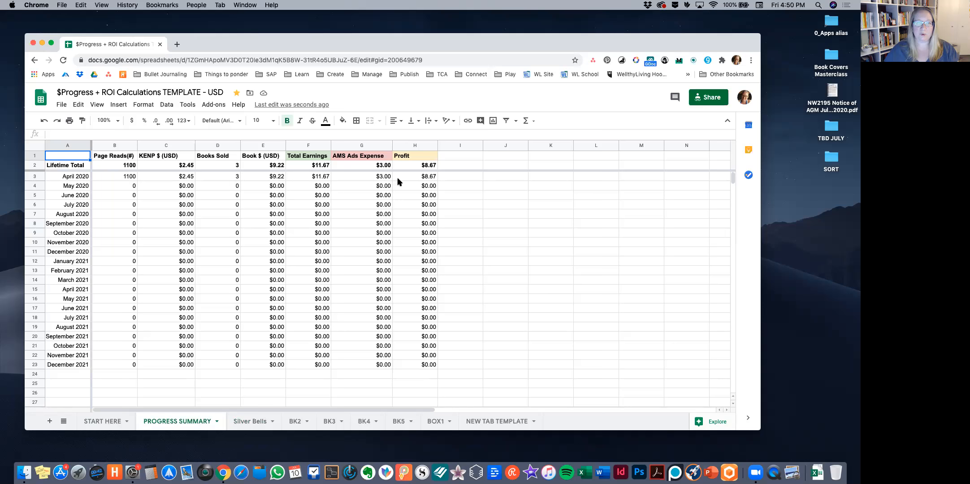
On the BK2 sheet, enter 2344 page reads and KENP earnings of 4.86 for April 2020.
left_click(295, 421)
left_click(113, 176)
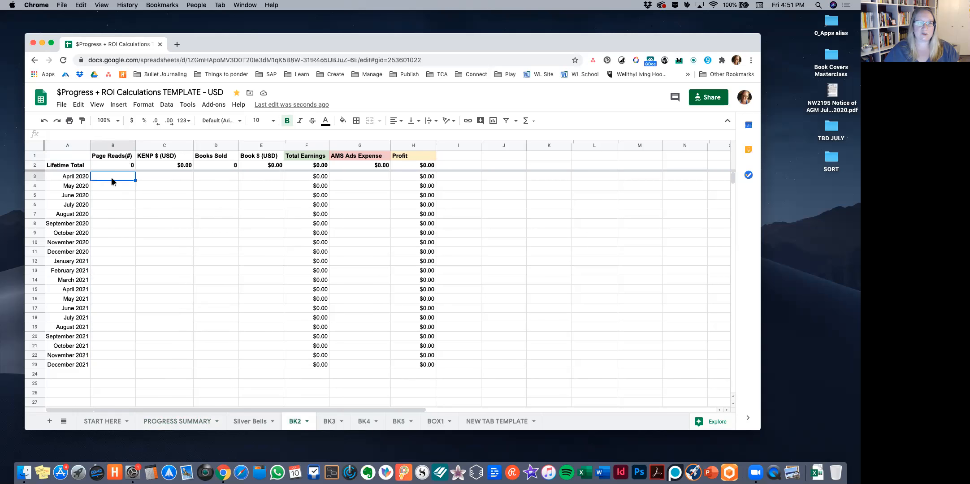
type("2344")
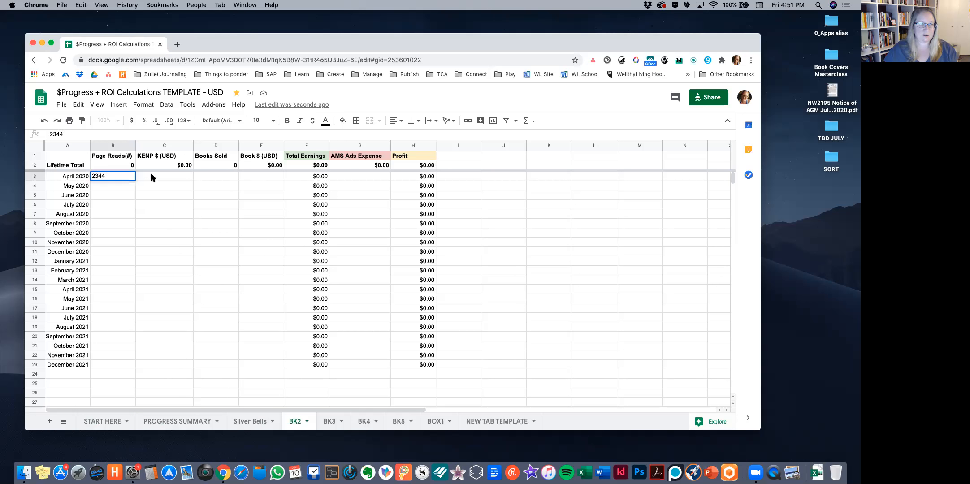
left_click(151, 177)
type("4")
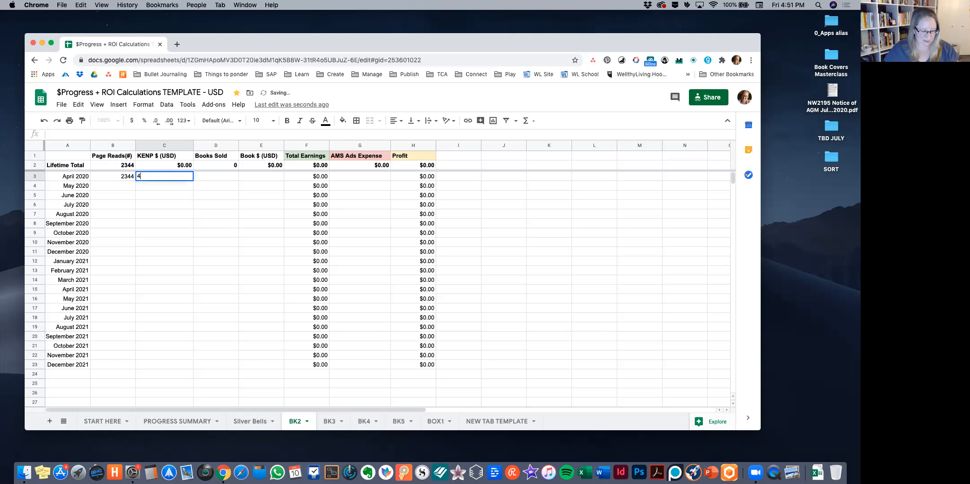
type(".86")
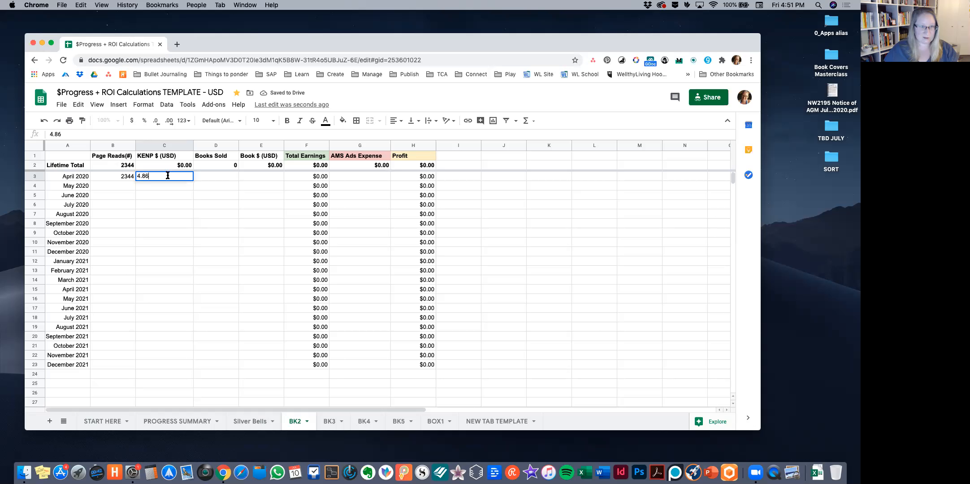
Enter 5 books sold and book earnings of 15 for April 2020 on BK2, and check the PROGRESS SUMMARY sheet.
left_click(205, 176)
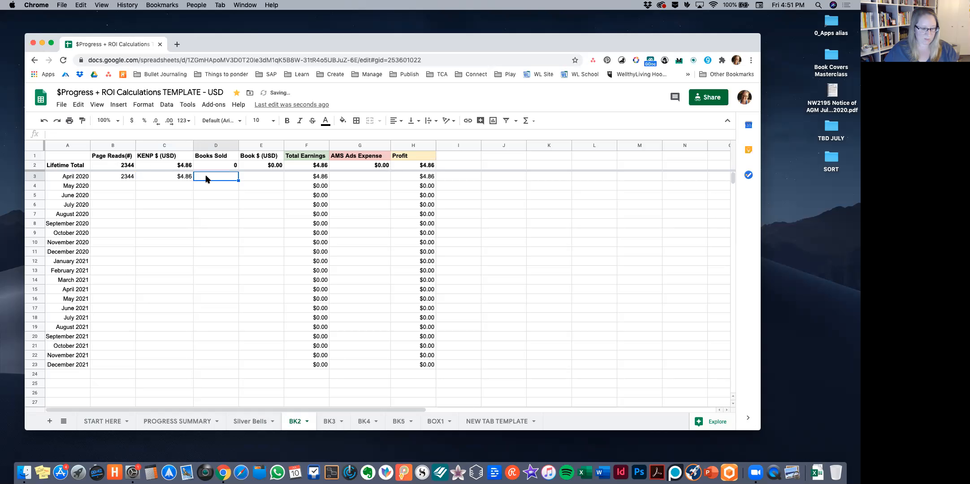
type("5")
left_click(275, 182)
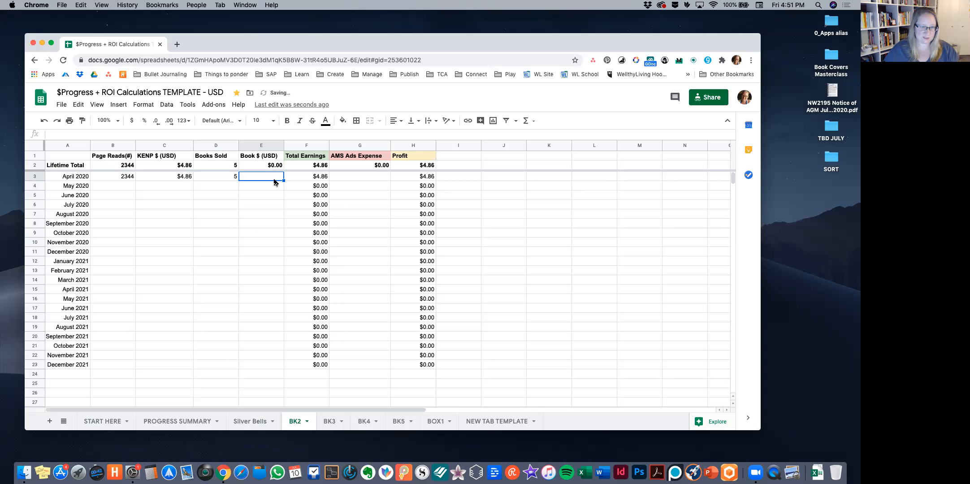
type("15")
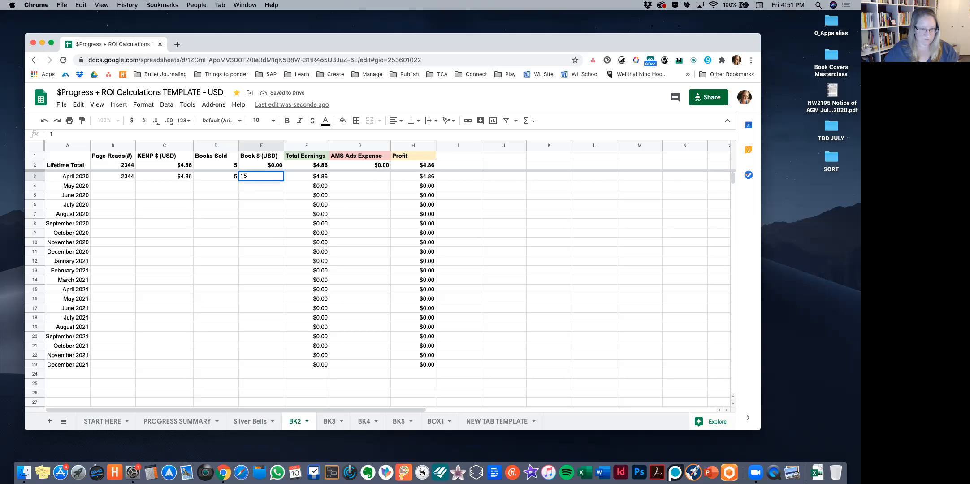
left_click(290, 204)
left_click(380, 177)
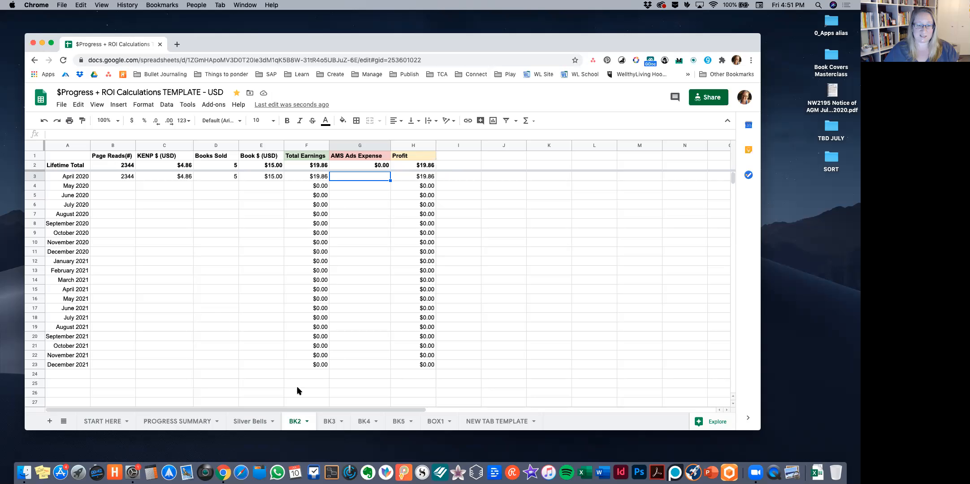
left_click(172, 423)
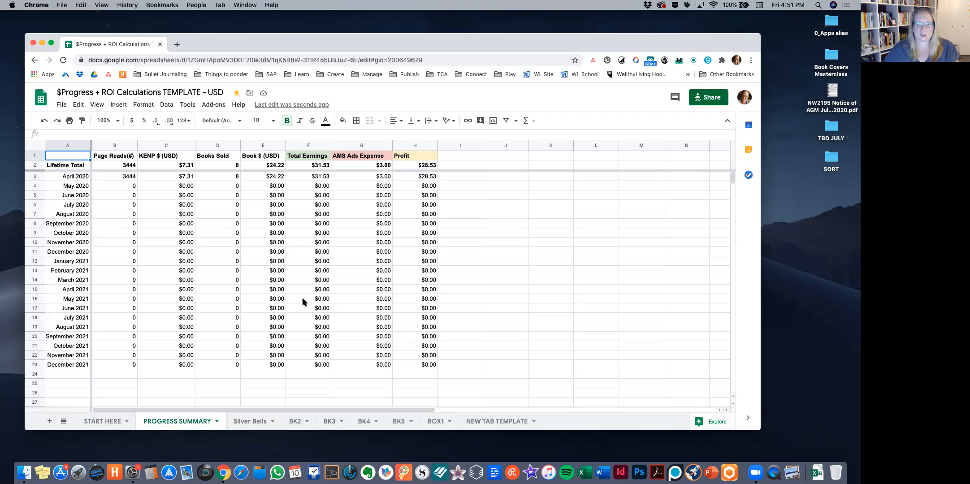
Duplicate the NEW TAB TEMPLATE sheet.
left_click(491, 423)
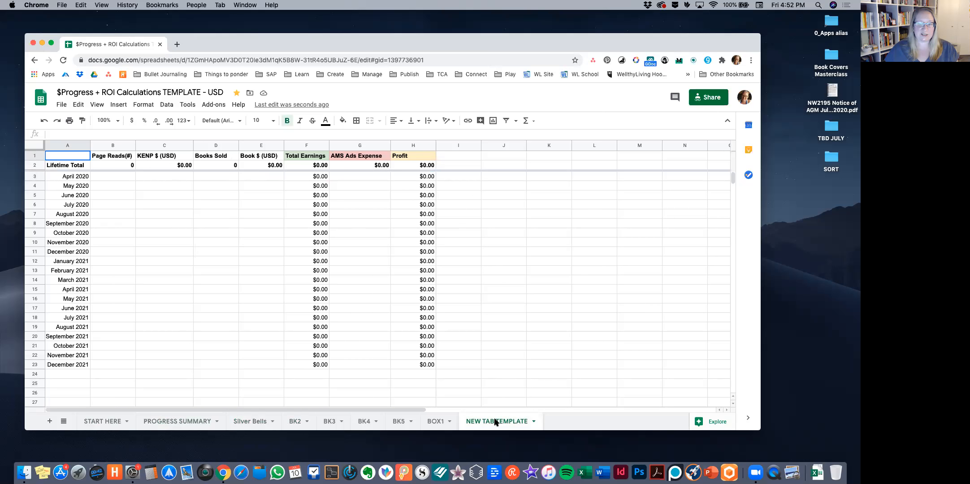
right_click(496, 422)
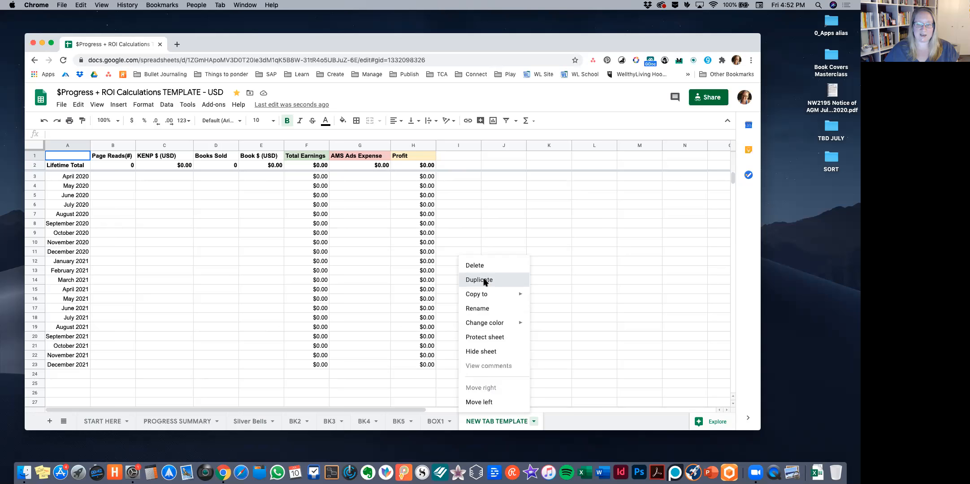
left_click(485, 281)
Rename the original NEW TAB TEMPLATE sheet as BK6 and move it between BK5 and BOX1.
double_click(428, 422)
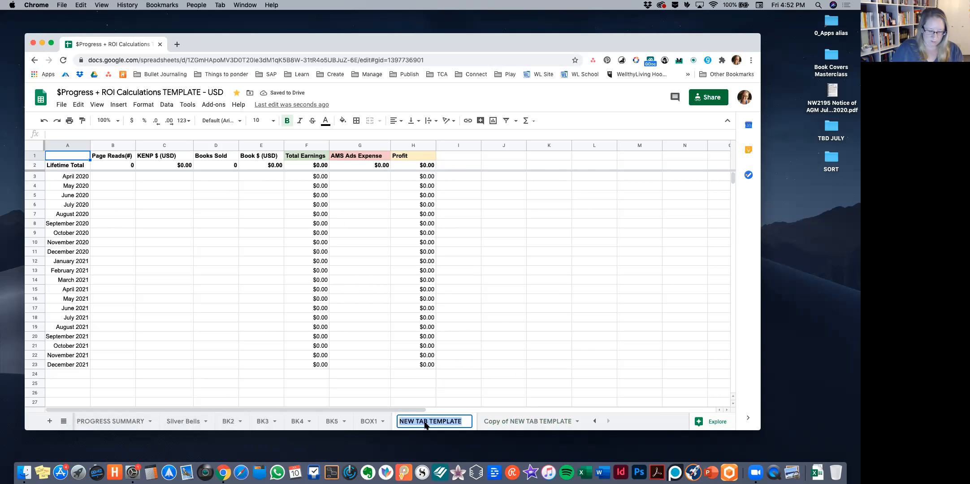
type("Bk6")
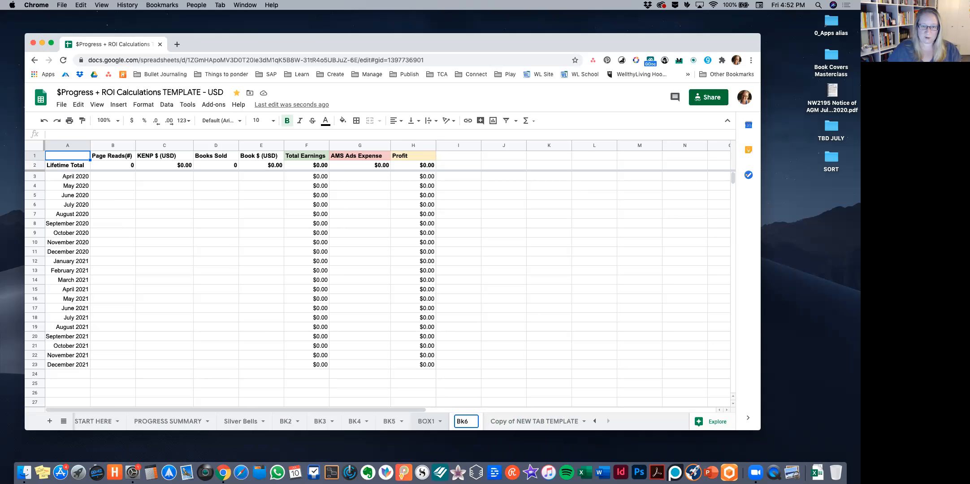
key("Left")
key("BackSpace")
type("K")
key("Return")
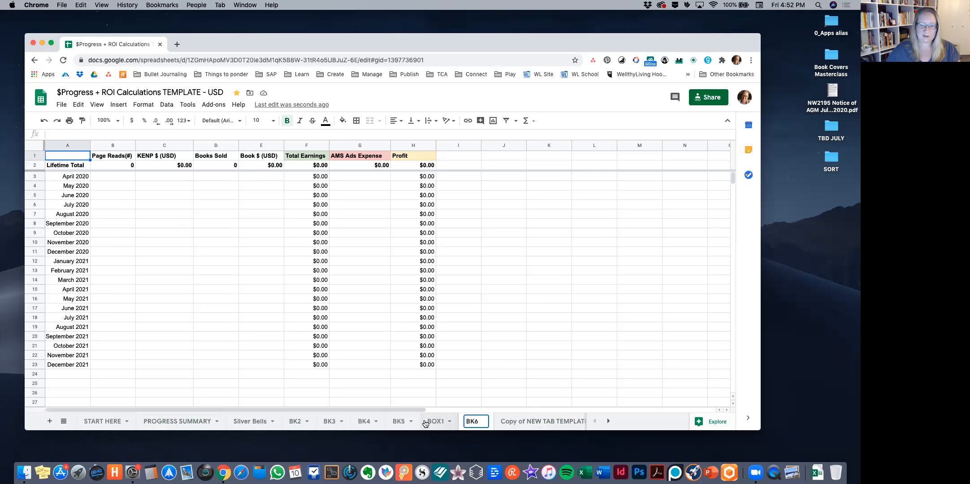
left_click(448, 393)
mouse_move(473, 419)
left_mouse_down()
mouse_move(442, 424)
mouse_move(461, 425)
left_mouse_up()
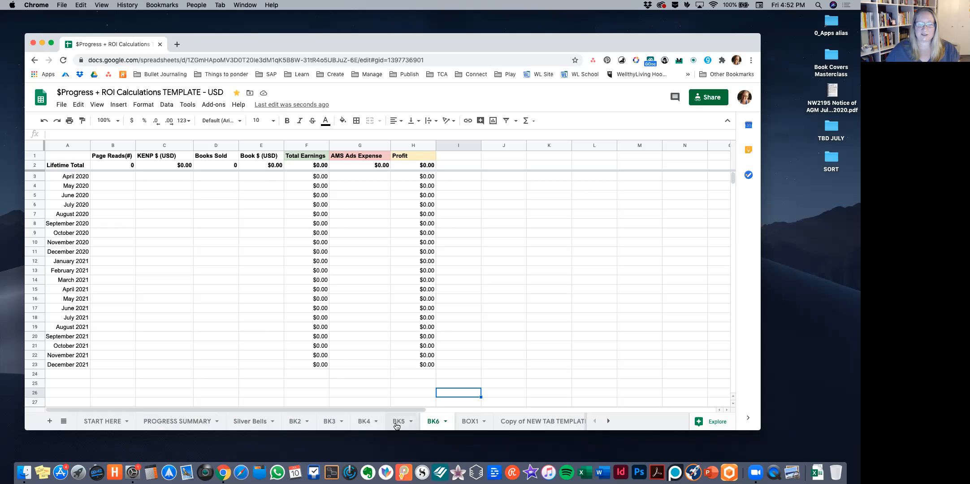
On the PROGRESS SUMMARY sheet, append a second +'BOX1'!B3 reference inside the April 2020 Page Reads sum formula.
left_click(190, 424)
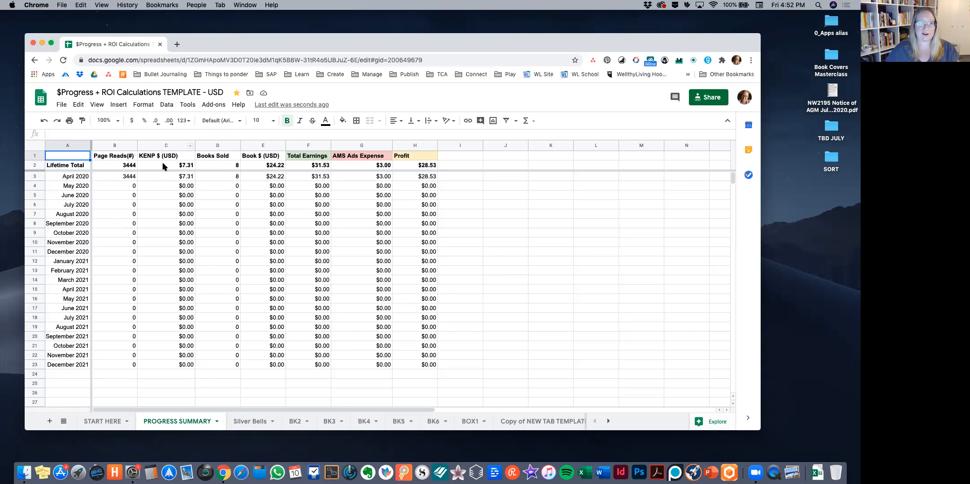
left_click(130, 179)
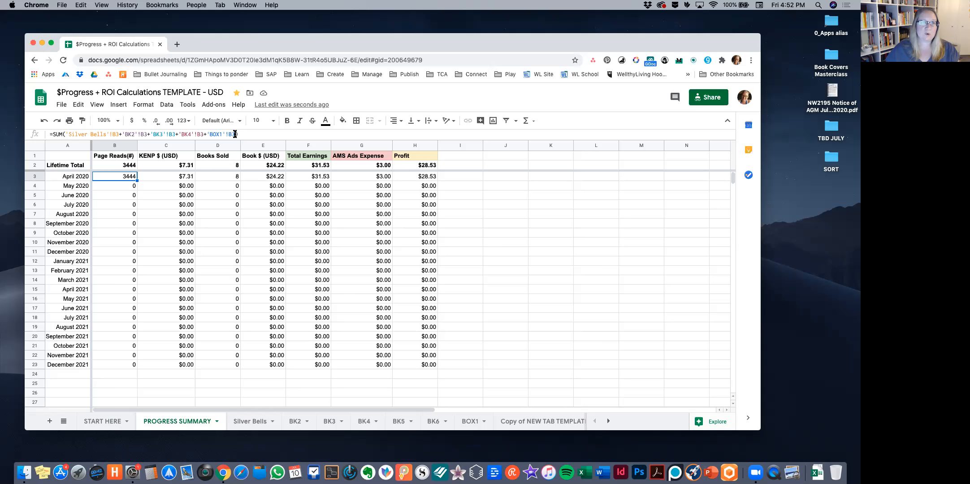
left_click_drag(234, 135, 214, 135)
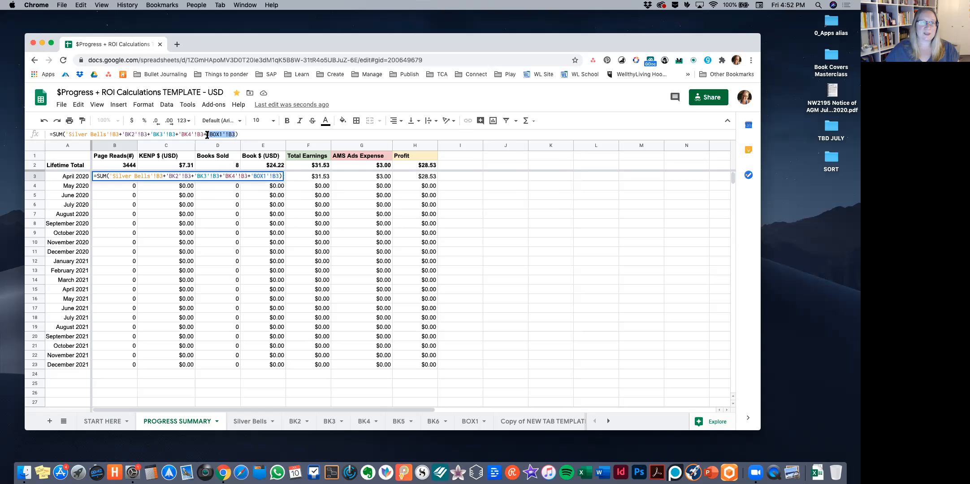
left_click(249, 134)
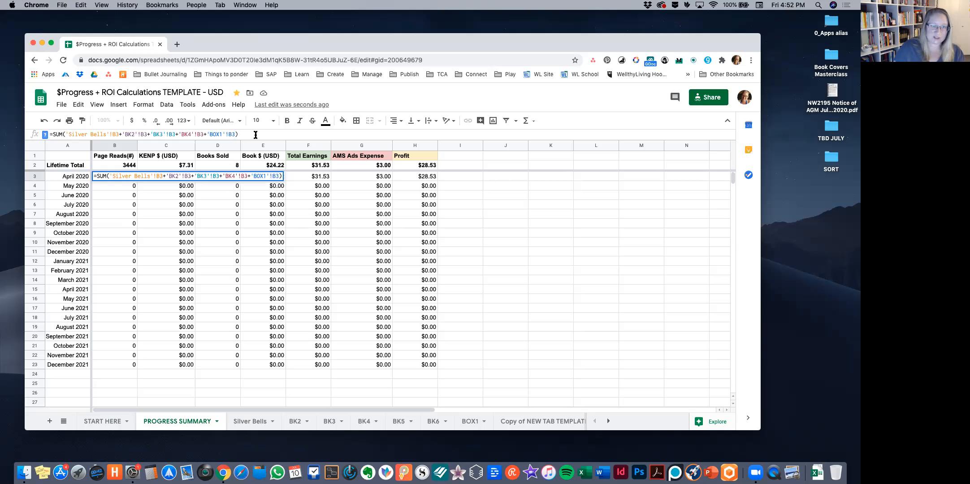
type("+")
type("'BOX1'!B3")
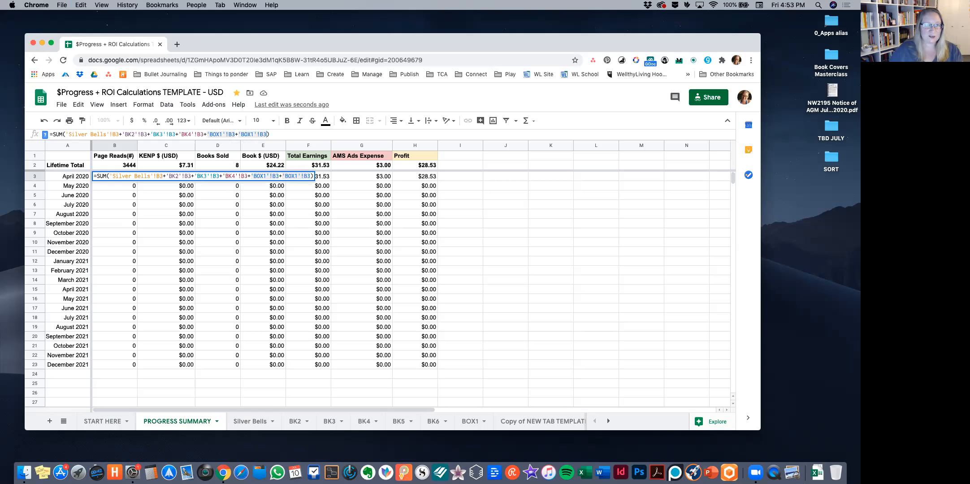
Change the appended reference in the April 2020 Page Reads formula to 'BK6'!B3 and commit it.
left_click(253, 135)
key("BackSpace")
key("BackSpace")
key("BackSpace")
type("K3")
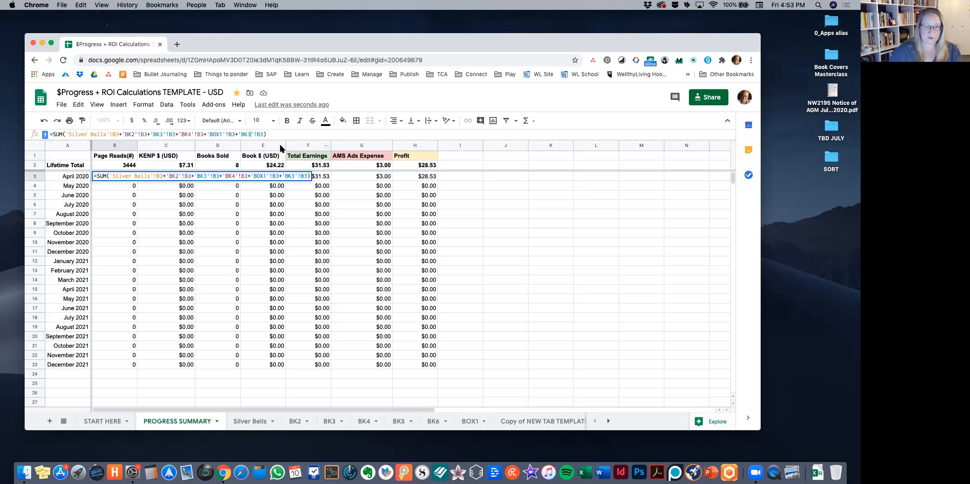
key("BackSpace")
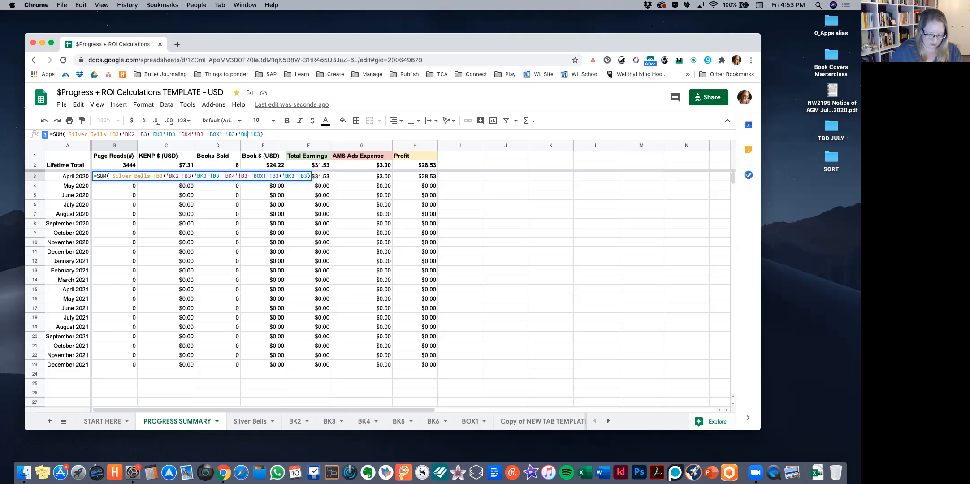
type("6")
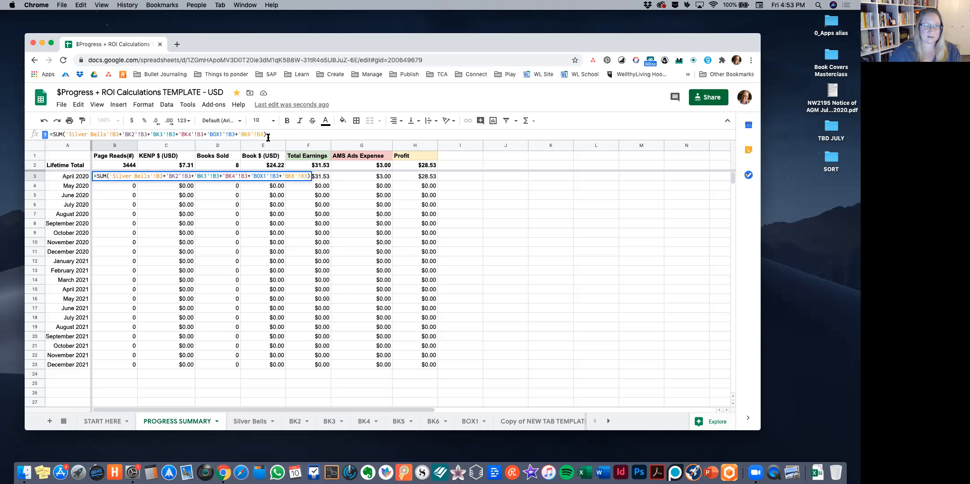
left_click(298, 135)
left_click(532, 364)
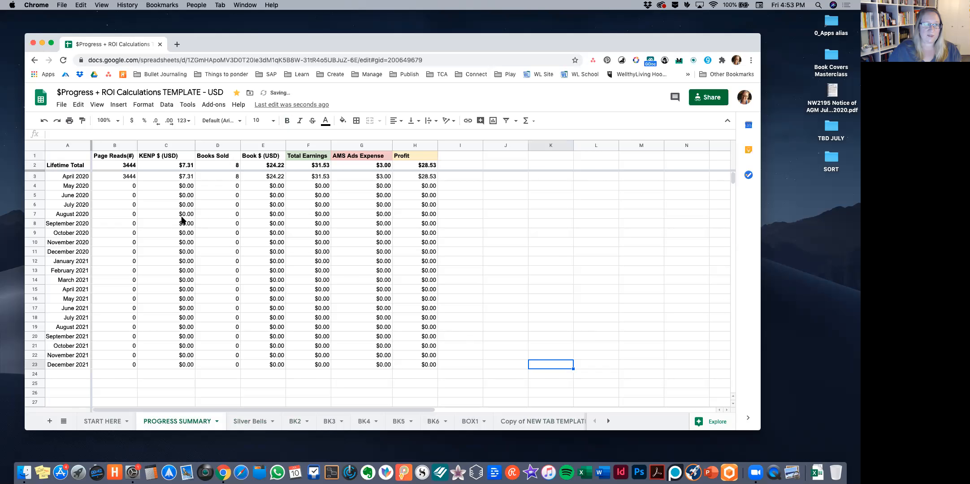
left_click(170, 179)
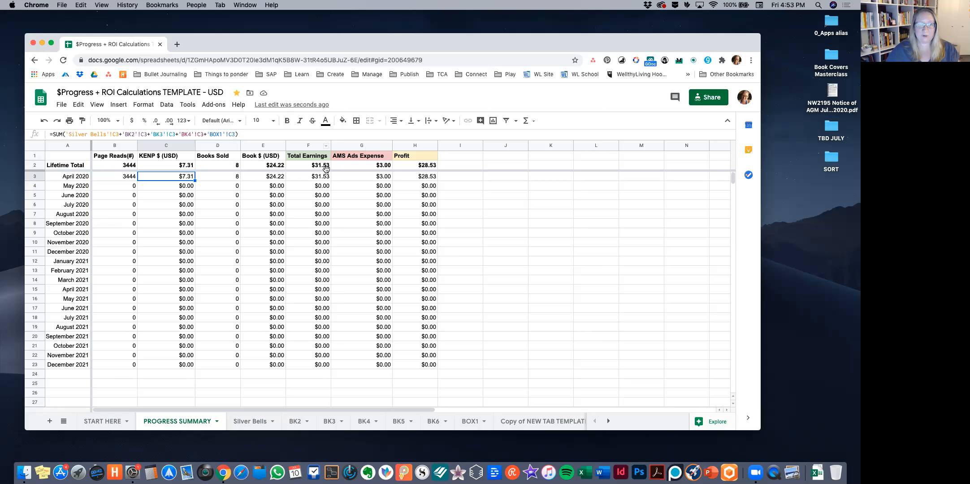
left_click(126, 179)
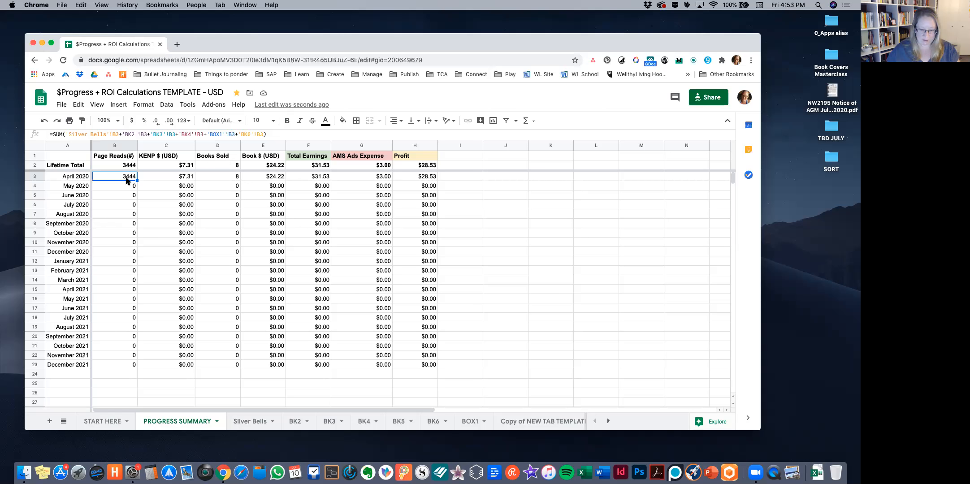
key("Delete")
left_click(162, 179)
key("Delete")
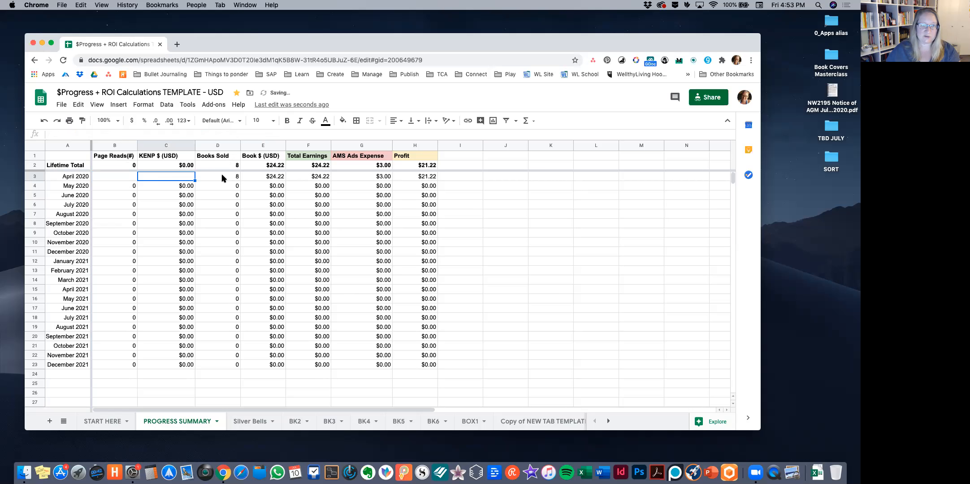
left_click(222, 178)
key("Delete")
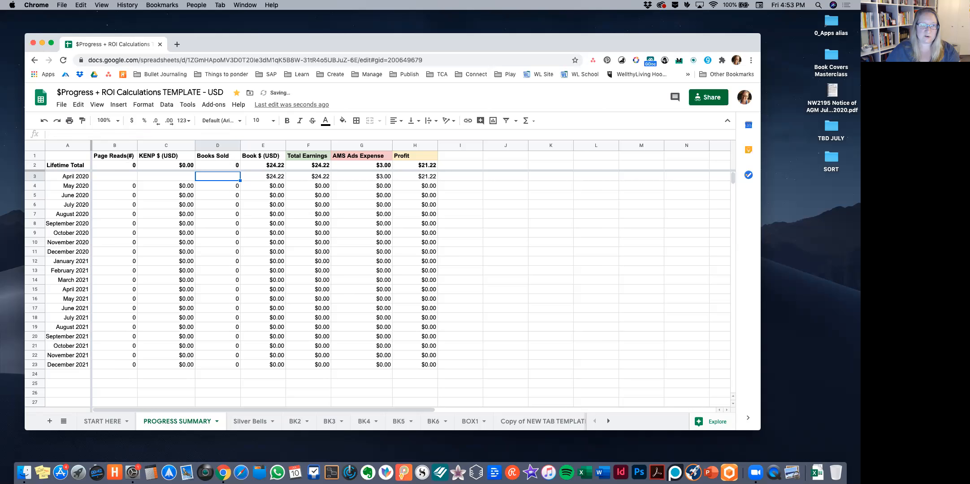
left_click(181, 177)
key("super+z")
key("super+z")
key("super+z")
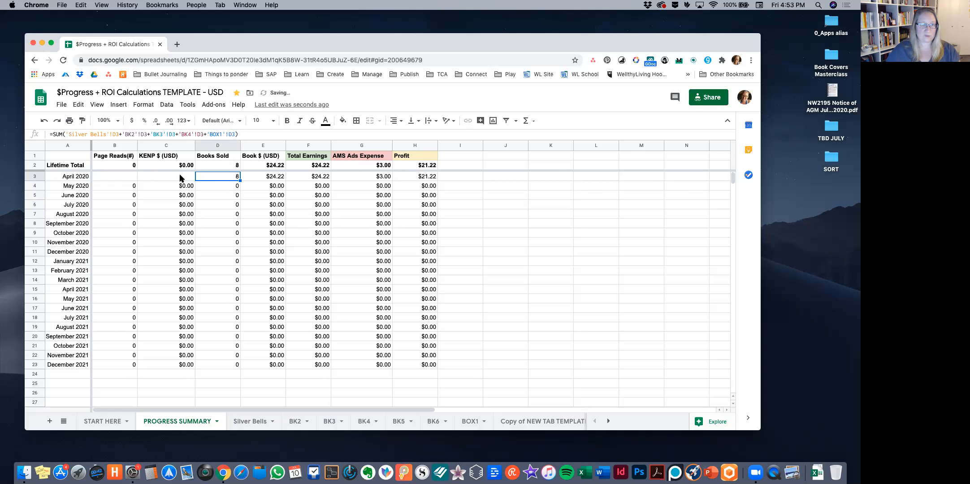
left_click(546, 273)
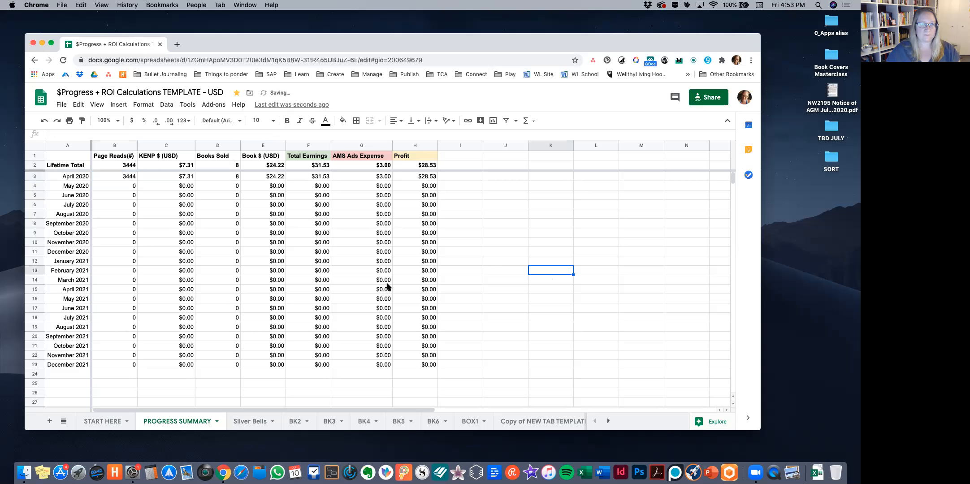
On the Silver Bells sheet, clear the April 2020 page reads, KENP earnings, books sold, book earnings and AMS ads expense.
left_click(122, 179)
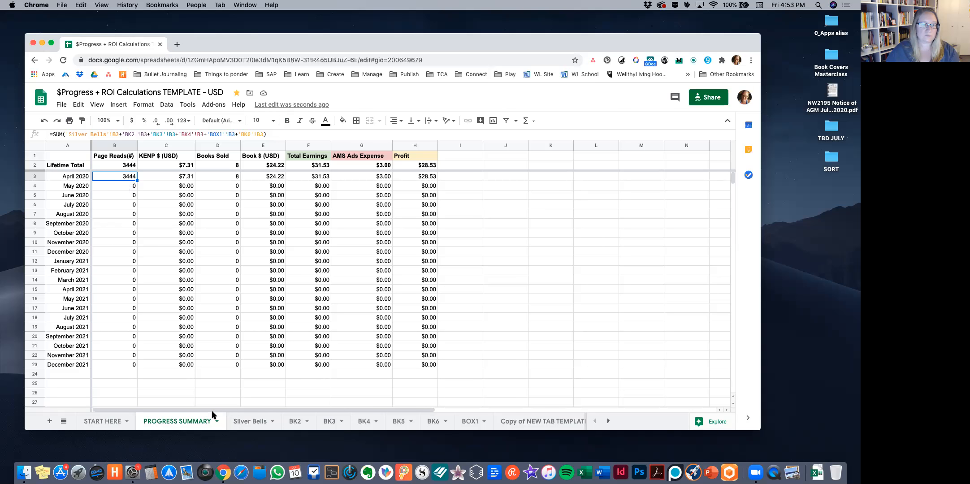
left_click(260, 429)
left_click(128, 179)
left_click_drag(129, 179, 262, 179)
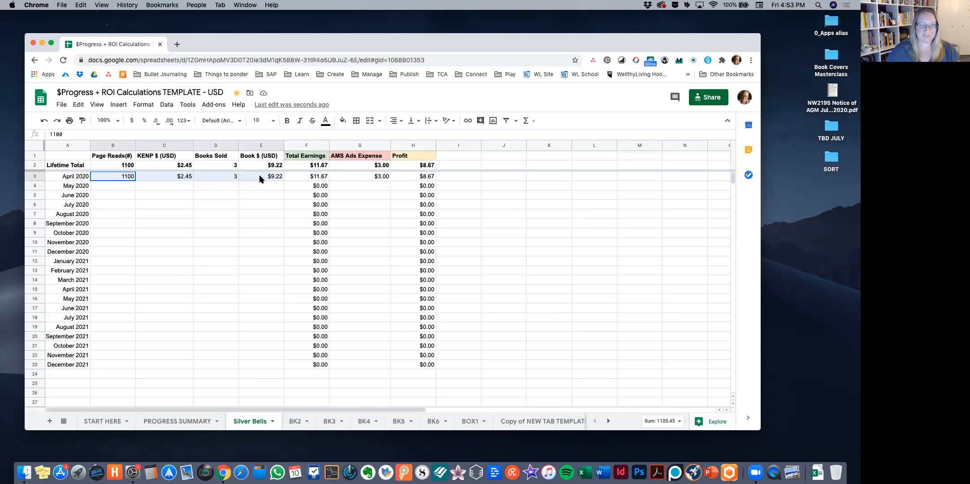
key("Delete")
left_click(376, 180)
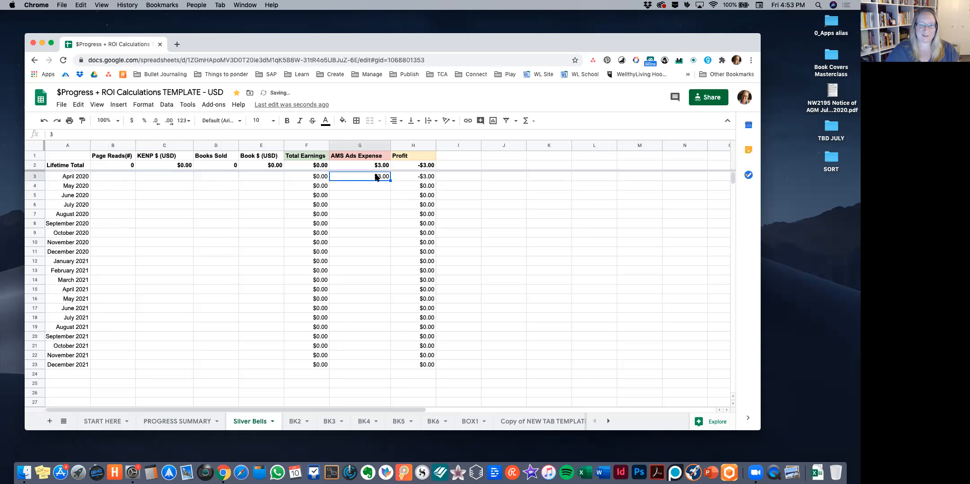
key("Delete")
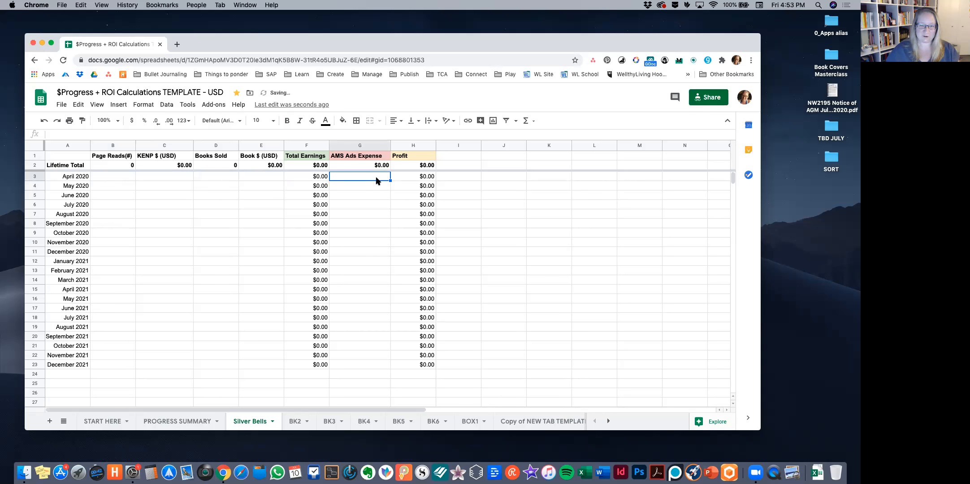
Clear the April 2020 page reads, KENP earnings, books sold and book earnings on BK2, and check the BK5 sheet.
left_click(298, 421)
left_click(133, 180)
left_click_drag(133, 179, 276, 179)
key("Delete")
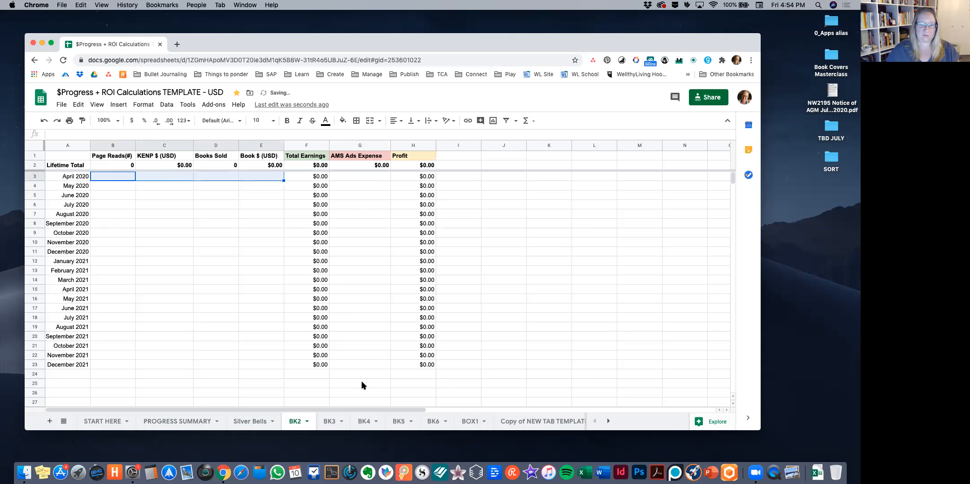
left_click(345, 421)
left_click(399, 421)
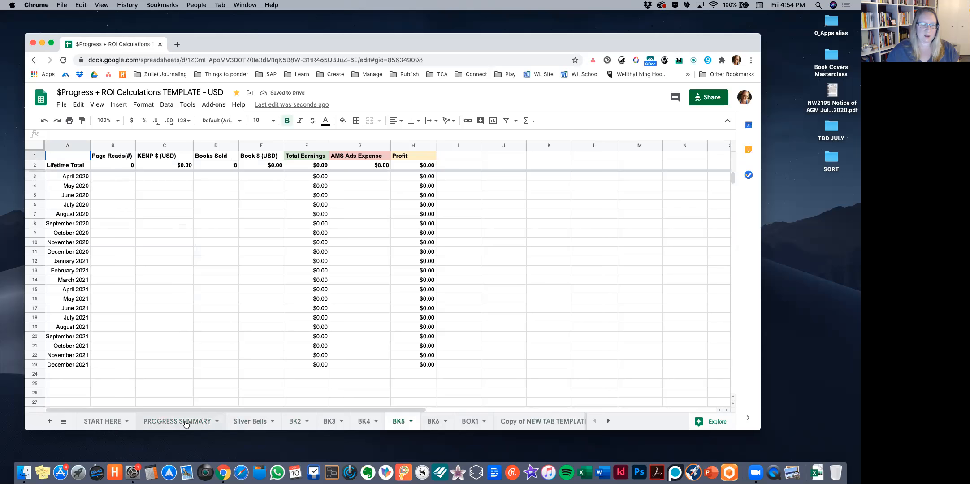
On the PROGRESS SUMMARY sheet, fill the April 2020 Page Reads formula down through December 2021.
left_click(184, 423)
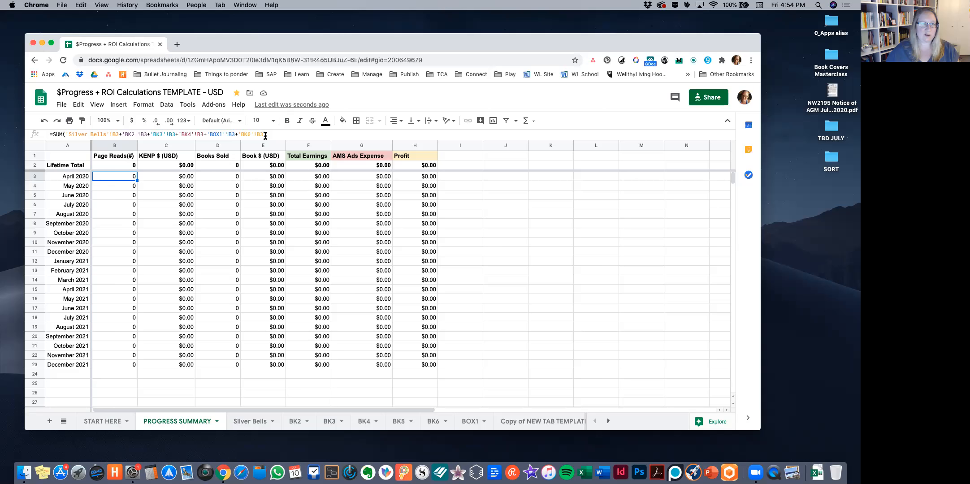
left_click_drag(137, 182, 134, 369)
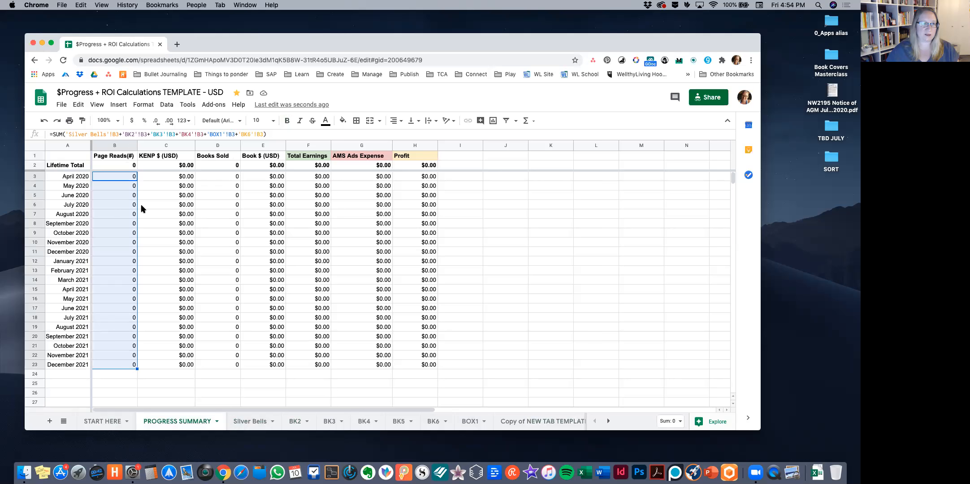
Append a copy of the 'BK3'!C3 reference, preceded by a plus sign, to the April 2020 KENP $ sum formula.
left_click(164, 178)
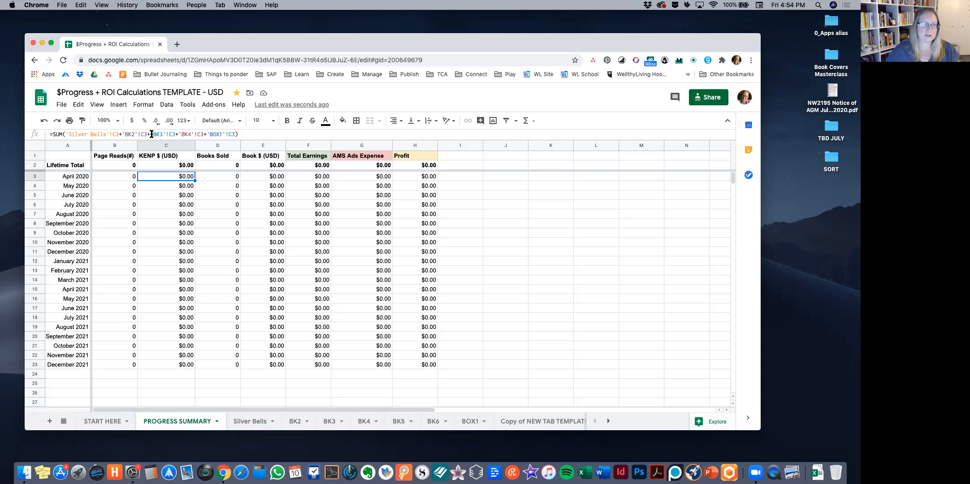
left_click_drag(150, 135, 165, 135)
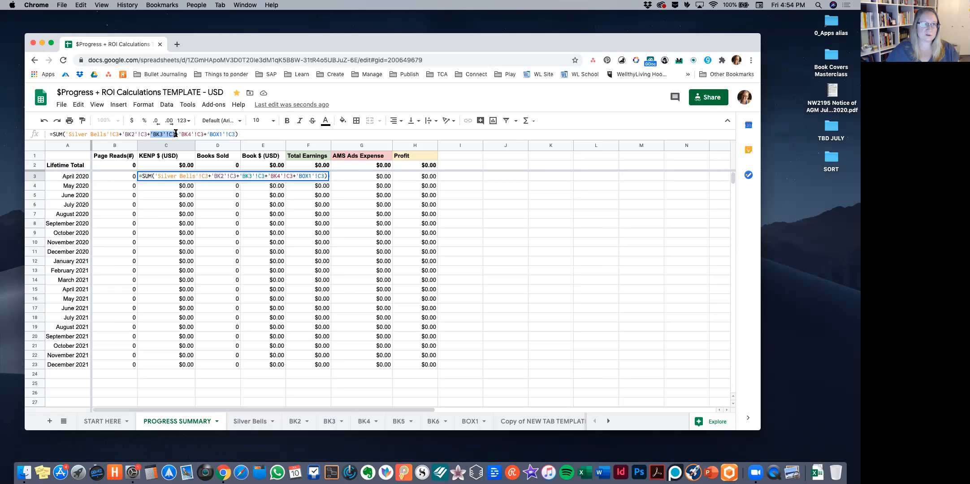
key("super+c")
left_click(235, 134)
type("+")
key("super+v")
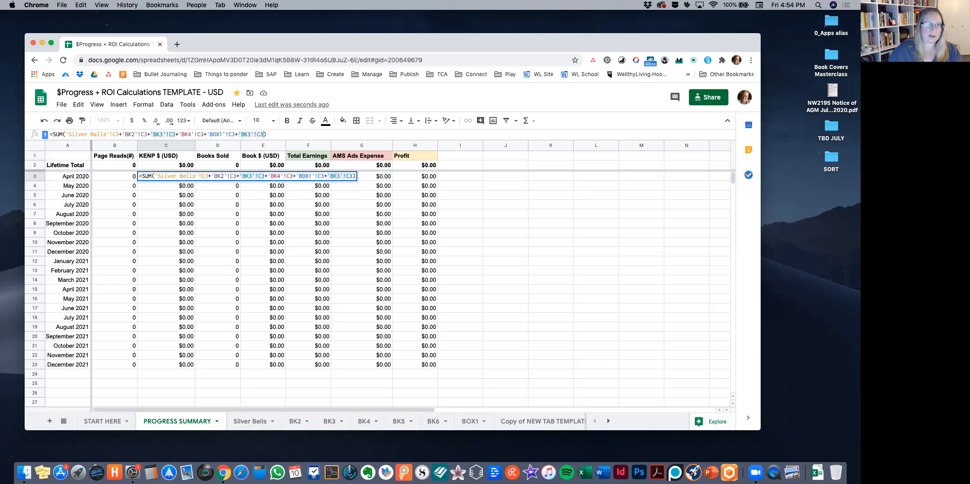
Change the copied reference in the KENP $ formula to 'BK6'!C3 and fill the formula down through December 2021.
left_click(250, 135)
key("BackSpace")
type("6")
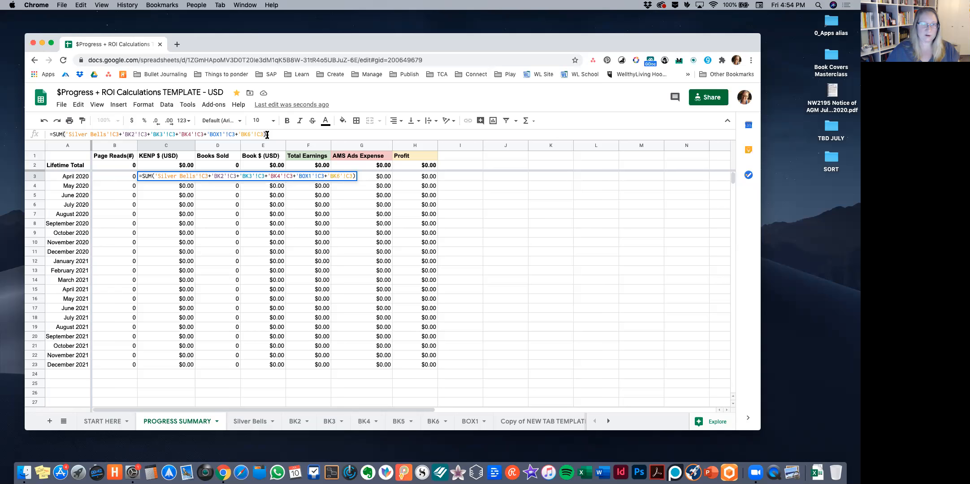
key("Return")
left_click(175, 176)
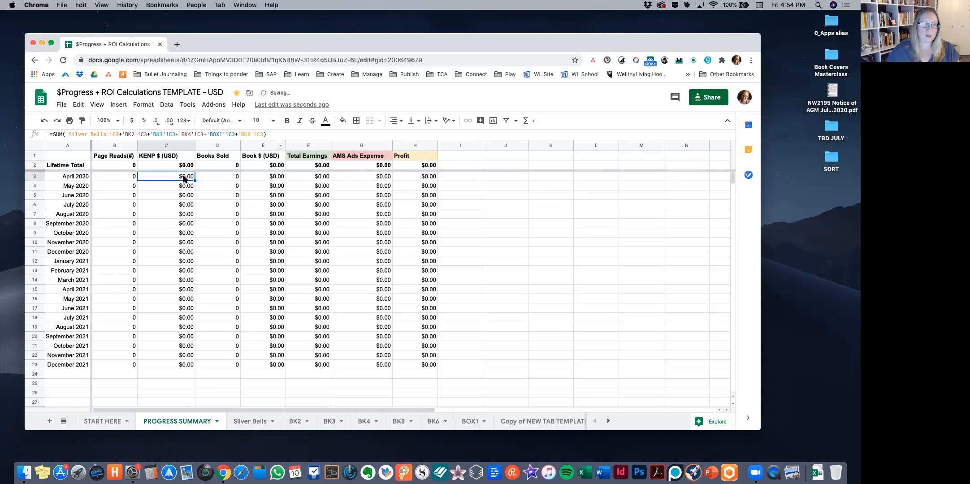
left_click_drag(195, 180, 191, 368)
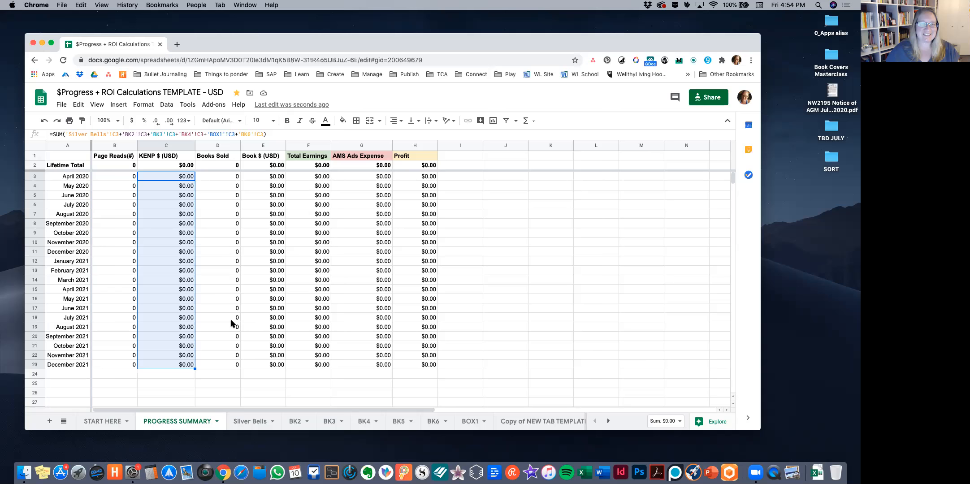
Append a copy of +'BK4'!D3 to the end of the April 2020 Books Sold sum formula.
left_click(220, 176)
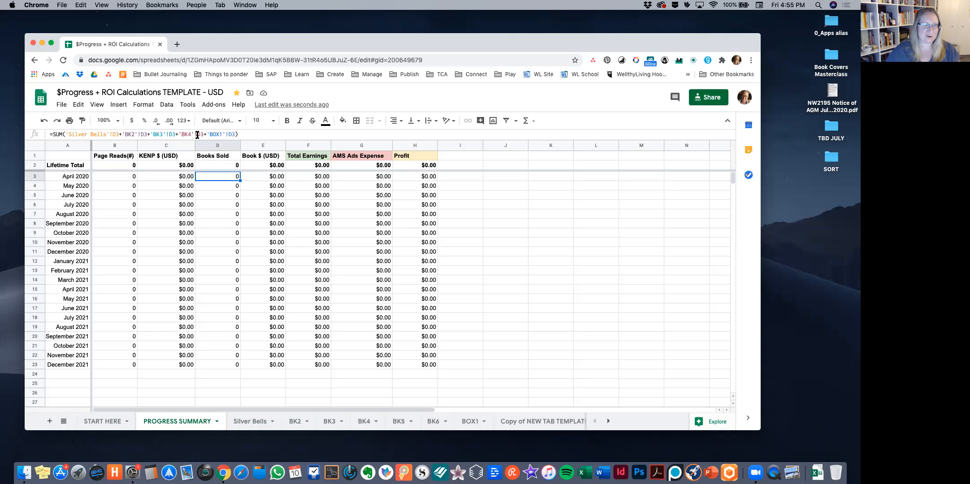
left_click(179, 134)
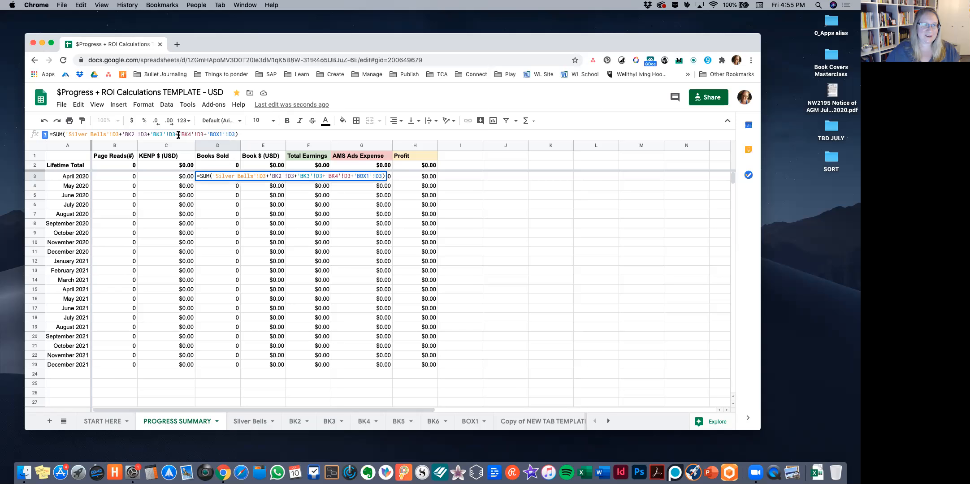
left_click_drag(176, 135, 201, 135)
left_click(234, 134)
key("cmd+v")
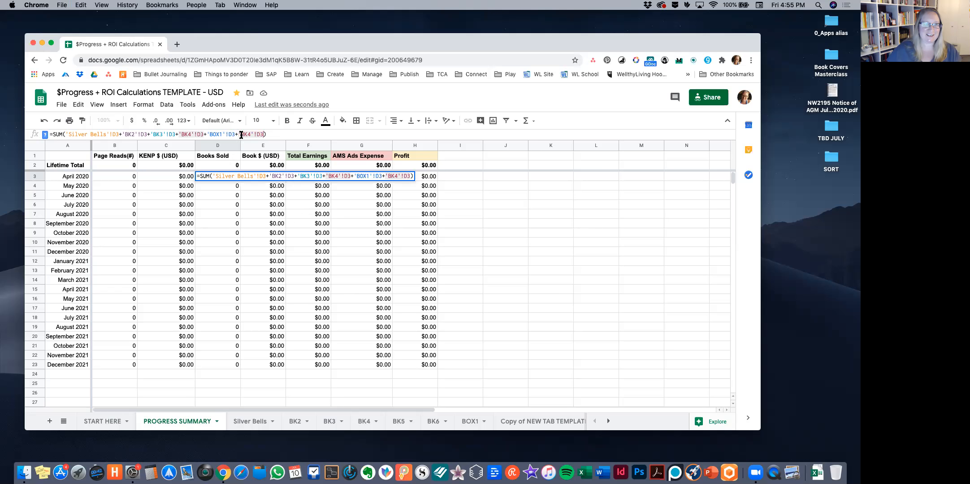
Change the copied reference in the Books Sold formula to 'BK6'!D3 and fill the formula down through December 2021.
left_click(251, 134)
key("BackSpace")
type("6")
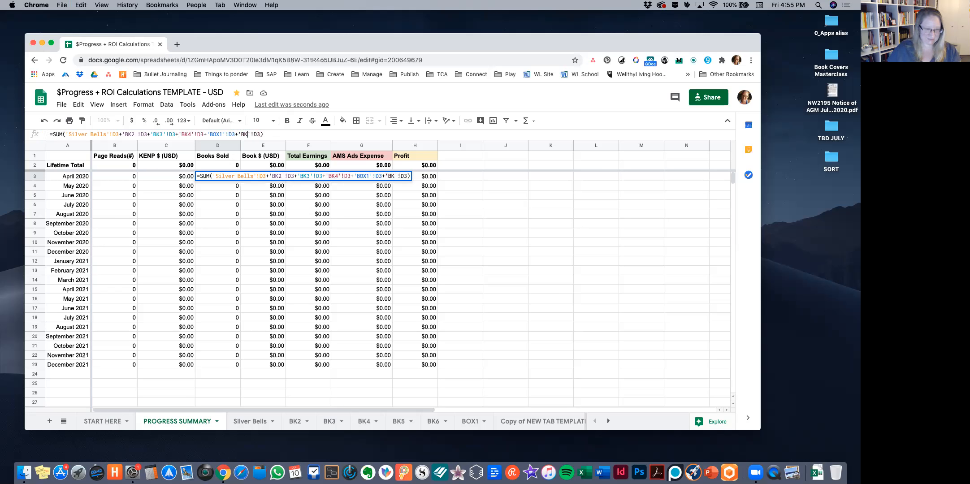
left_click(290, 133)
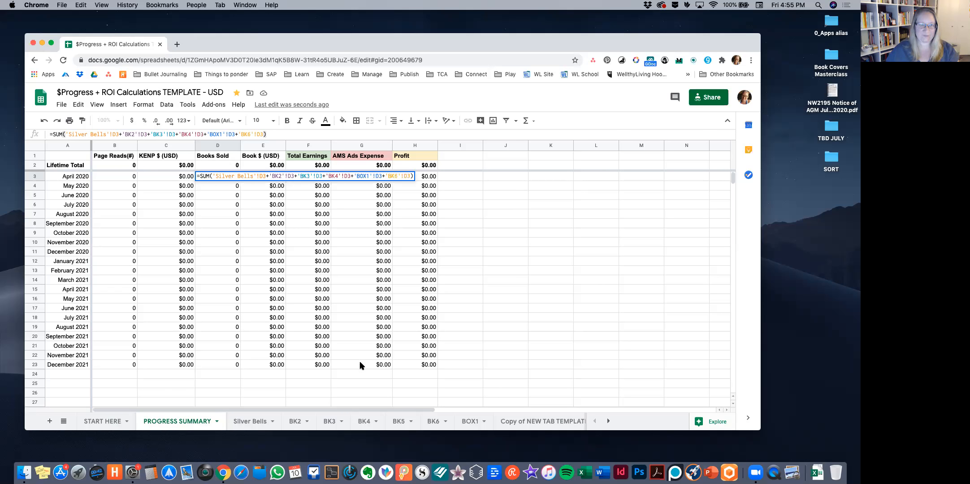
key("Return")
left_click(228, 177)
left_click_drag(239, 180, 235, 366)
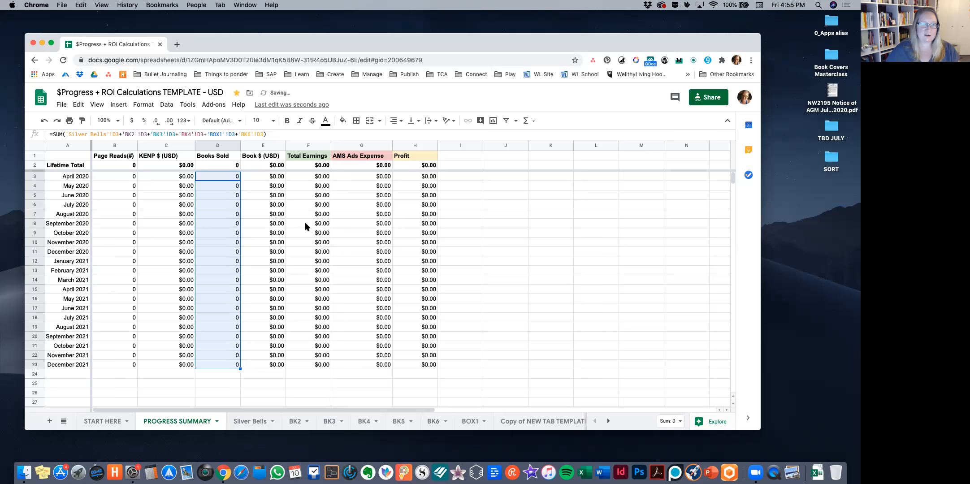
Append a copy of +'BK4'!E3 to the end of the April 2020 Book $ sum formula.
left_click(270, 178)
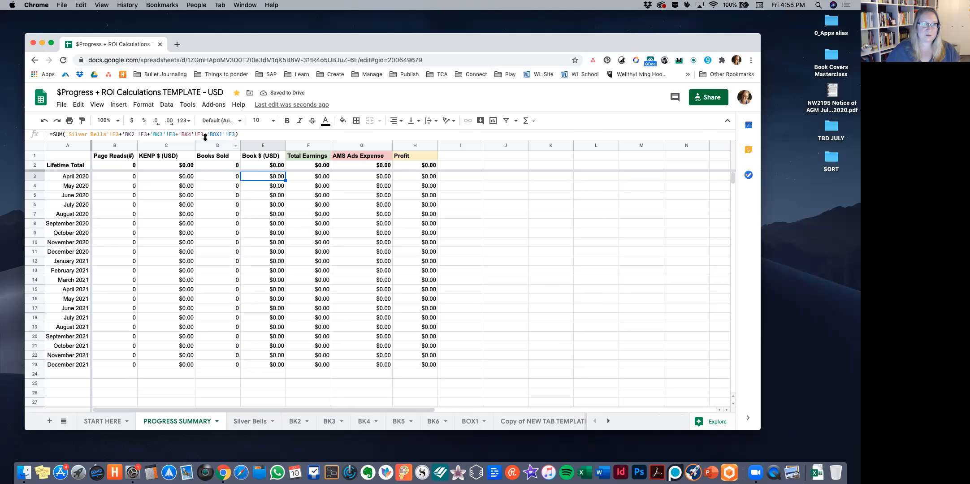
left_click_drag(178, 134, 201, 134)
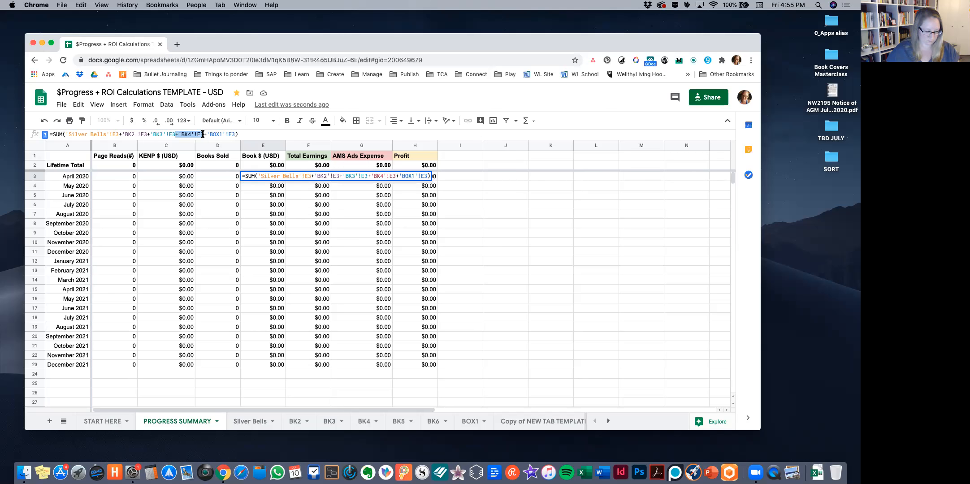
left_click(235, 135)
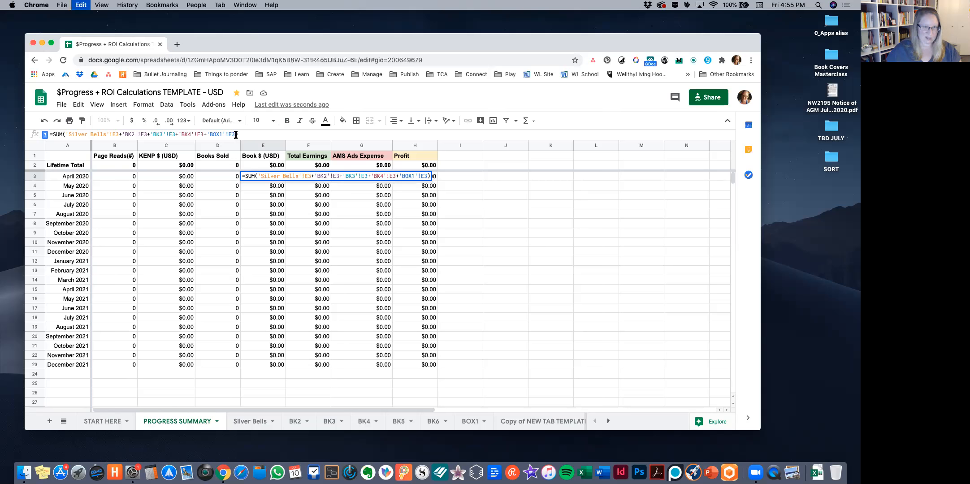
key("super+v")
Change the copied reference in the Book $ formula to 'BK6'!E3 and fill the formula down through December 2021.
left_click(251, 134)
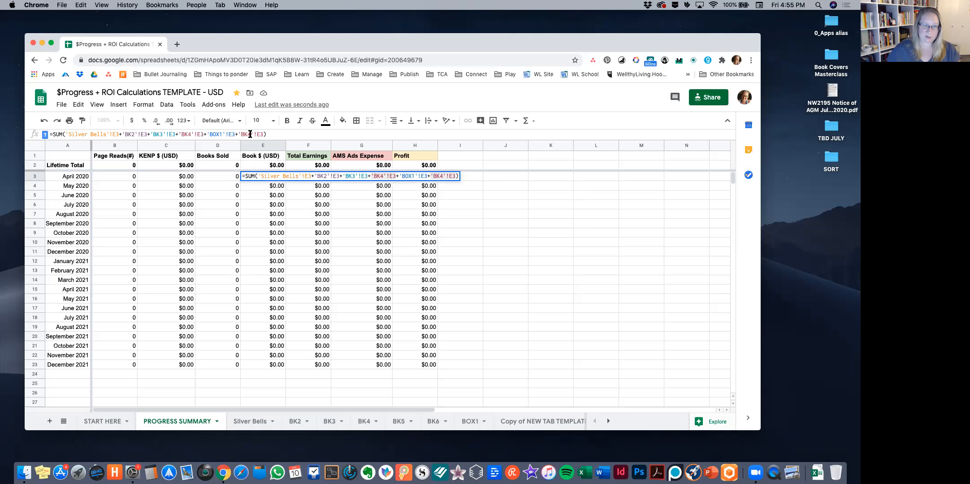
key("BackSpace")
type("6")
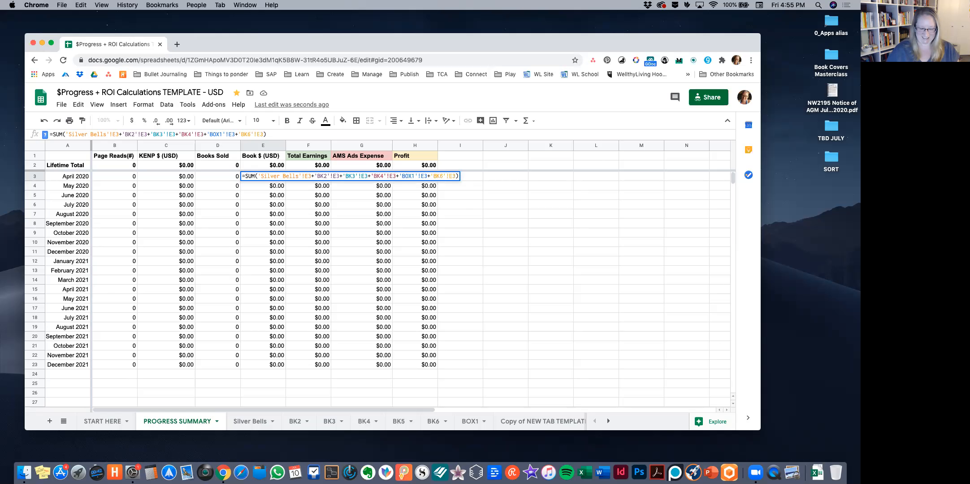
key("Return")
left_click(275, 176)
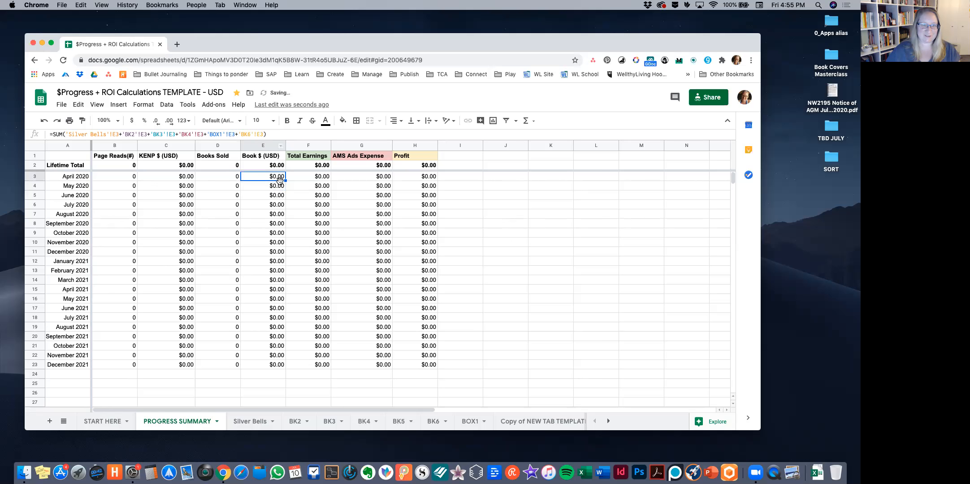
left_click_drag(286, 181, 282, 365)
Append a copy of +'BK4'!G3 to the end of the April 2020 AMS Ads Expense sum formula.
left_click(314, 180)
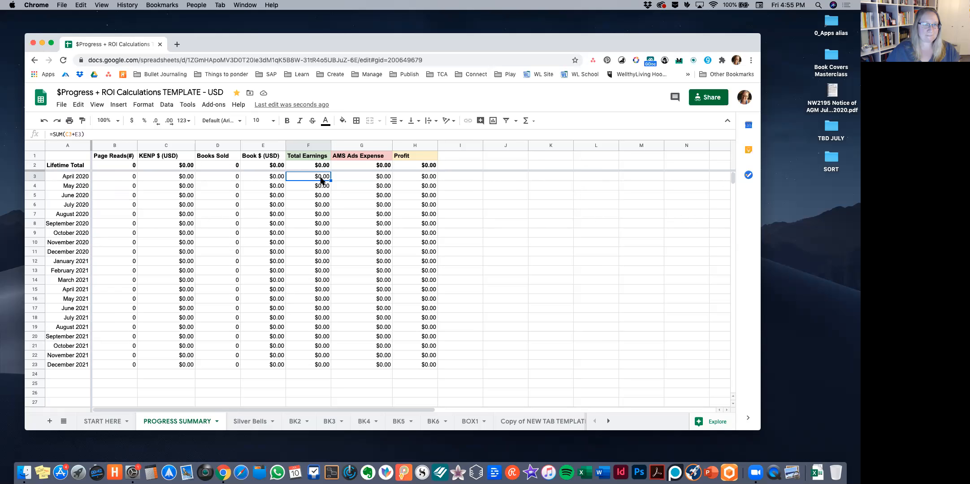
left_click(351, 178)
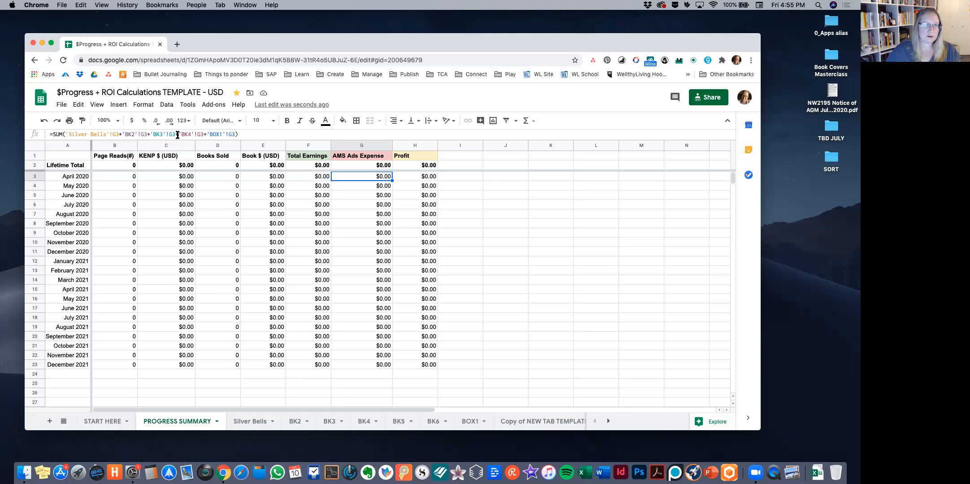
left_click_drag(176, 135, 203, 135)
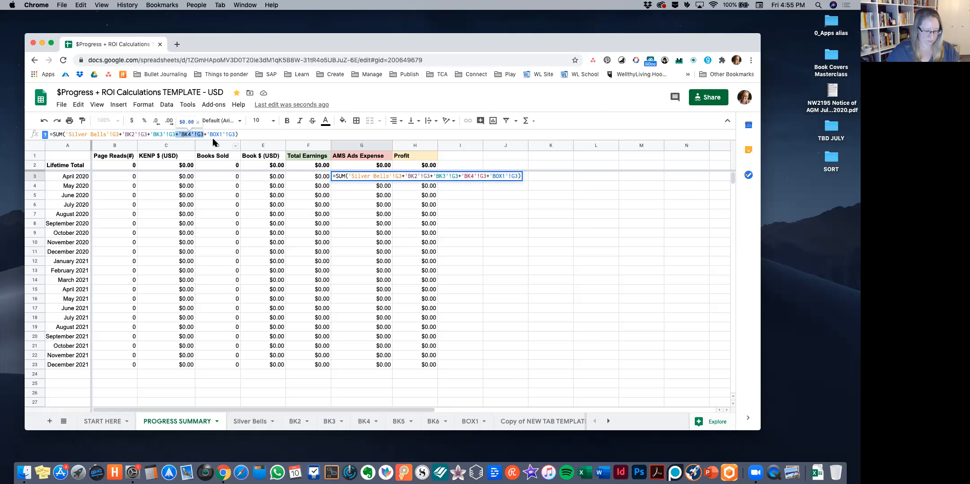
key("super+c")
left_click(233, 135)
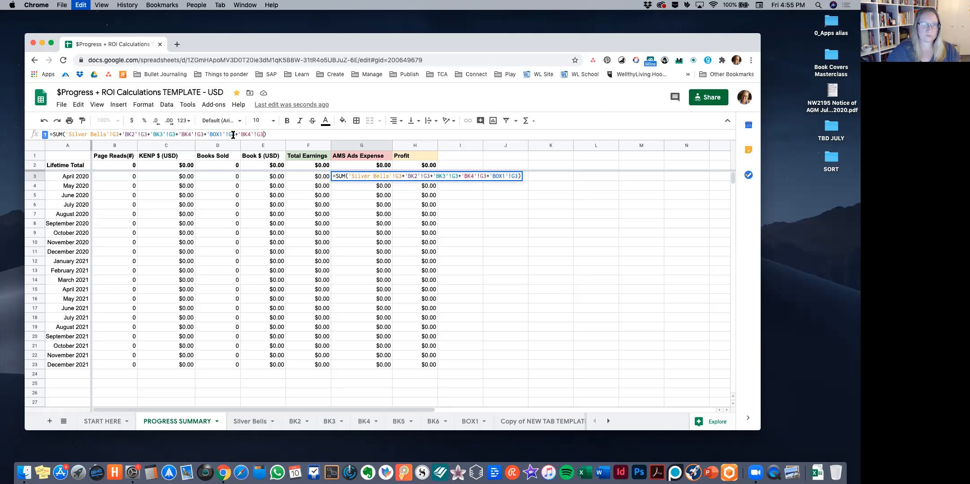
key("super+v")
Change the copied reference in the April 2020 AMS Ads Expense formula to 'BK6'!G3 and check the Profit formula.
left_click(251, 135)
key("BackSpace")
type("6")
key("Return")
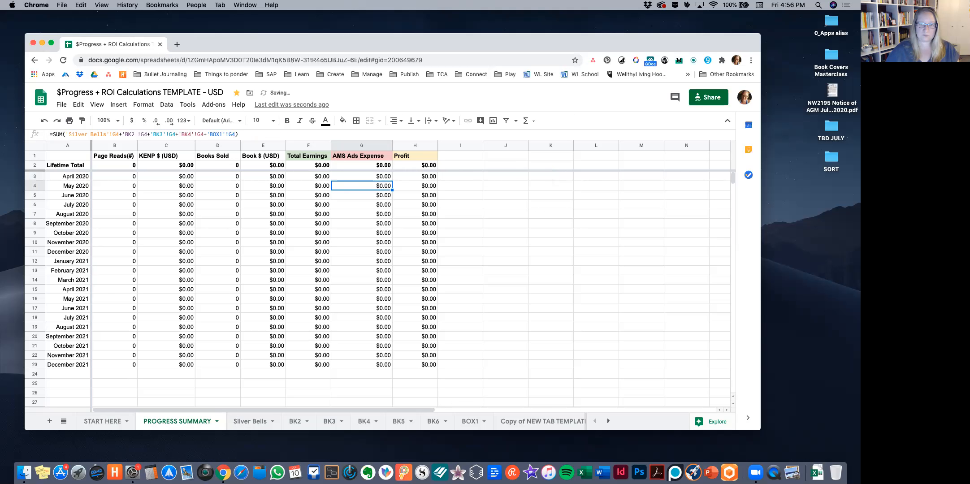
left_click(416, 177)
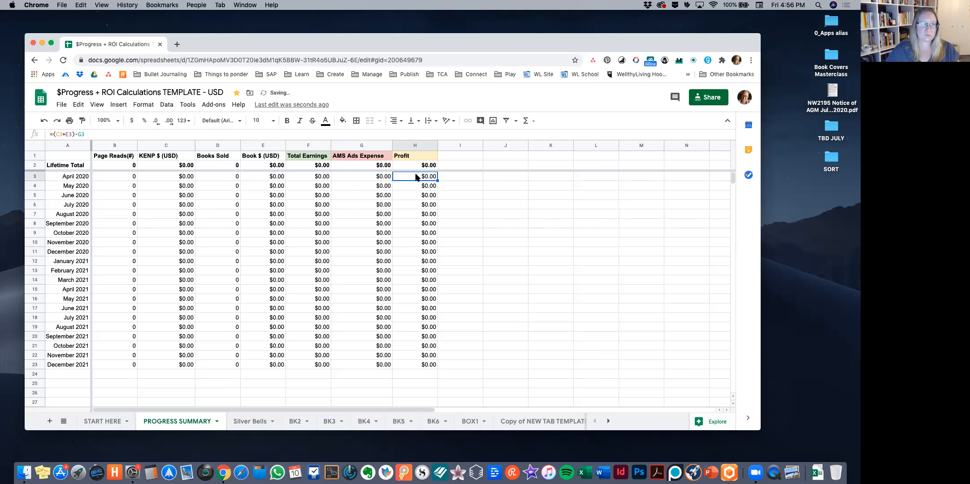
left_click(481, 194)
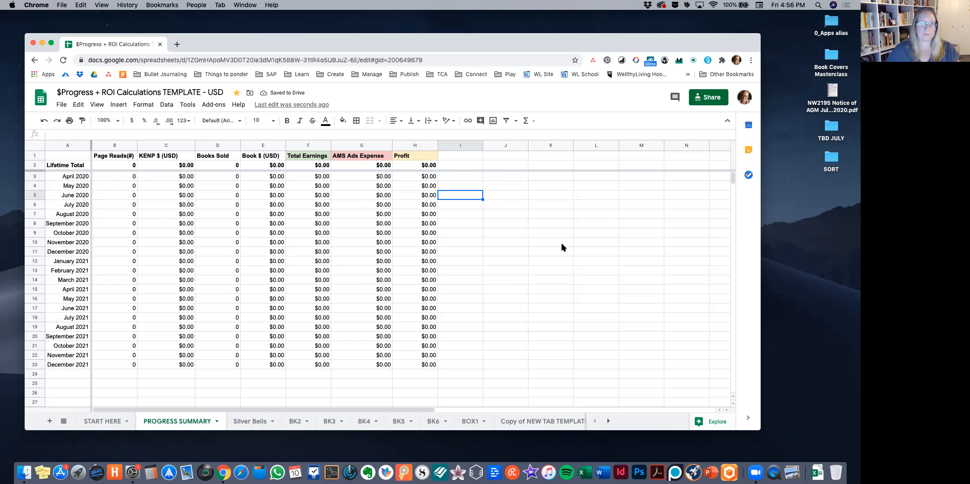
Enter April 2020 test figures on BK6 (1234 page reads, KENP $3, 4 books sold, Book $5) and check them in the progress summary.
left_click(435, 421)
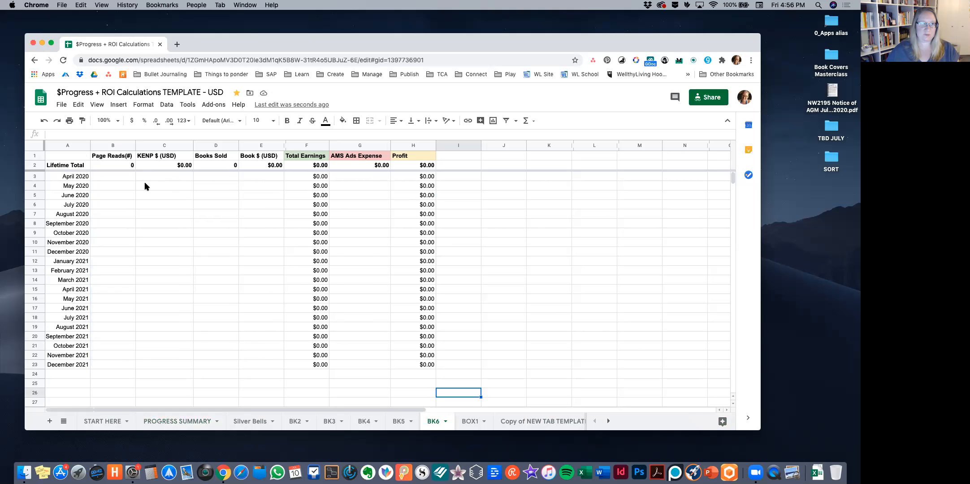
left_click(115, 178)
type("1234")
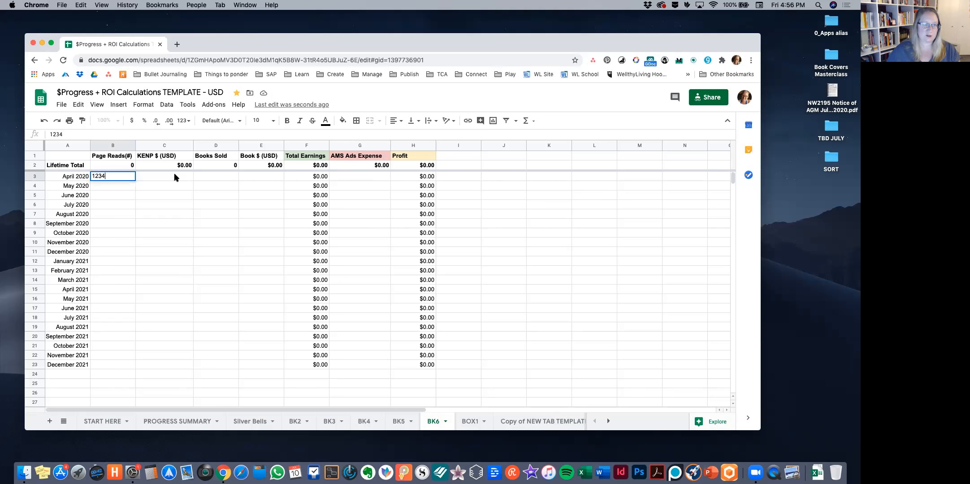
left_click(175, 178)
type("3")
left_click(209, 174)
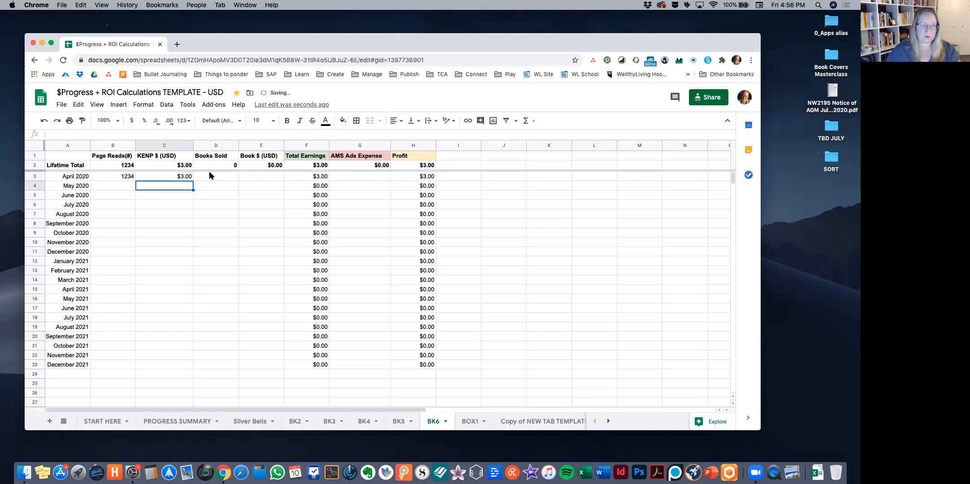
type("4")
left_click(253, 175)
type("5")
key("Return")
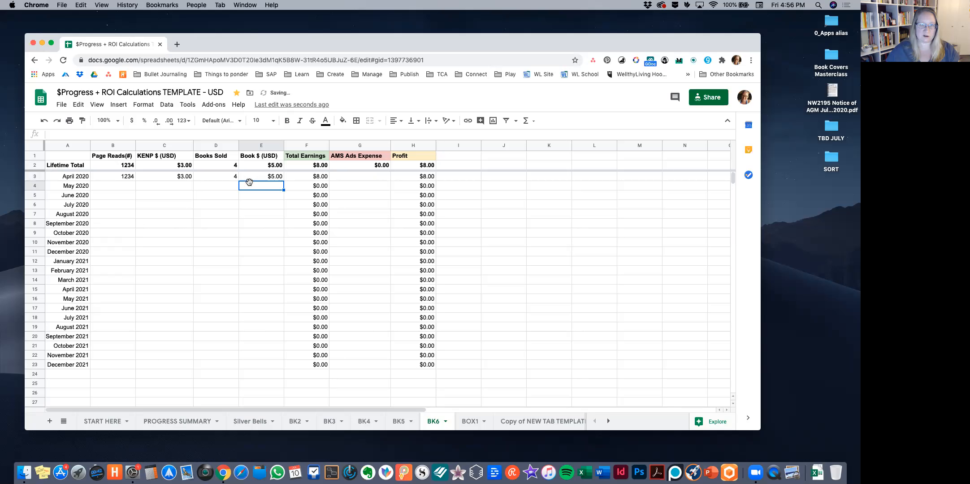
left_click(155, 423)
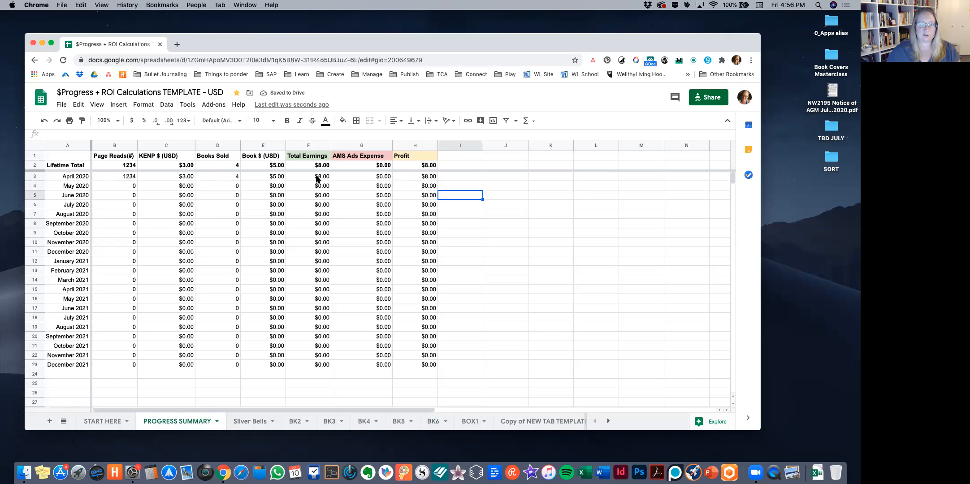
Clear the April 2020 test figures from Page Reads through Book $ on the BK6 sheet.
left_click(433, 422)
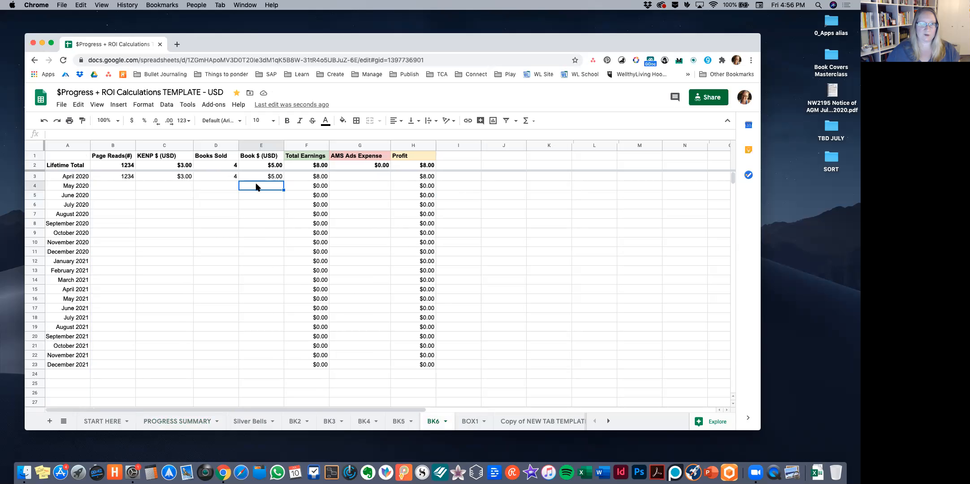
left_click(129, 178)
left_click(246, 180, "shift")
key("Delete")
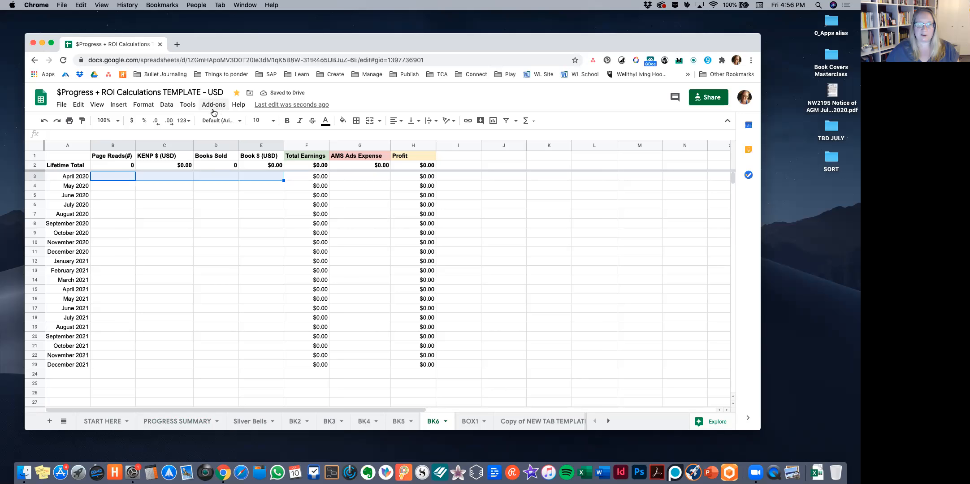
Make a copy of the spreadsheet, putting the owner's first name and "Demo" in front of the suggested copy name.
left_click(97, 420)
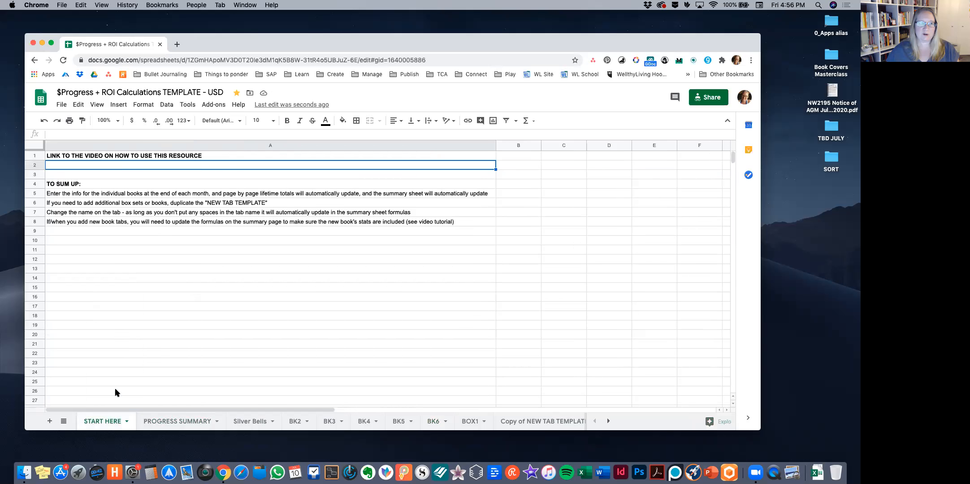
left_click(153, 424)
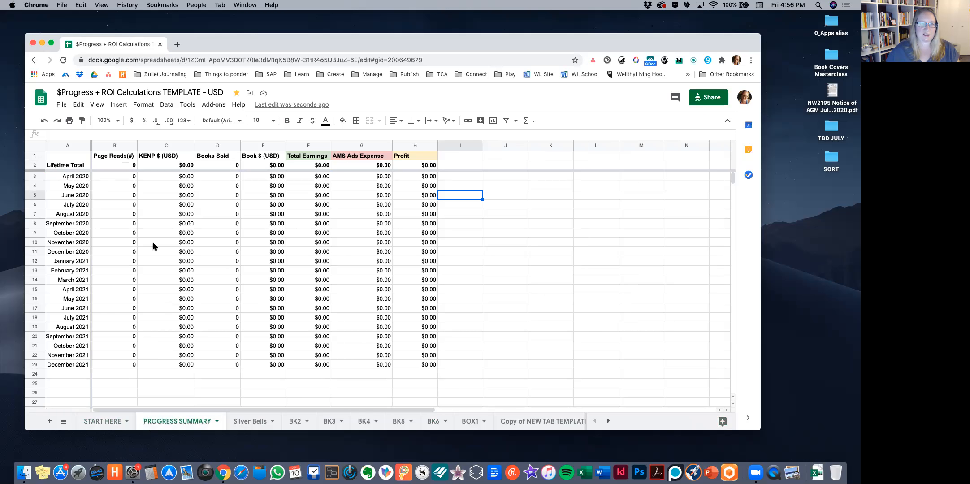
left_click(62, 106)
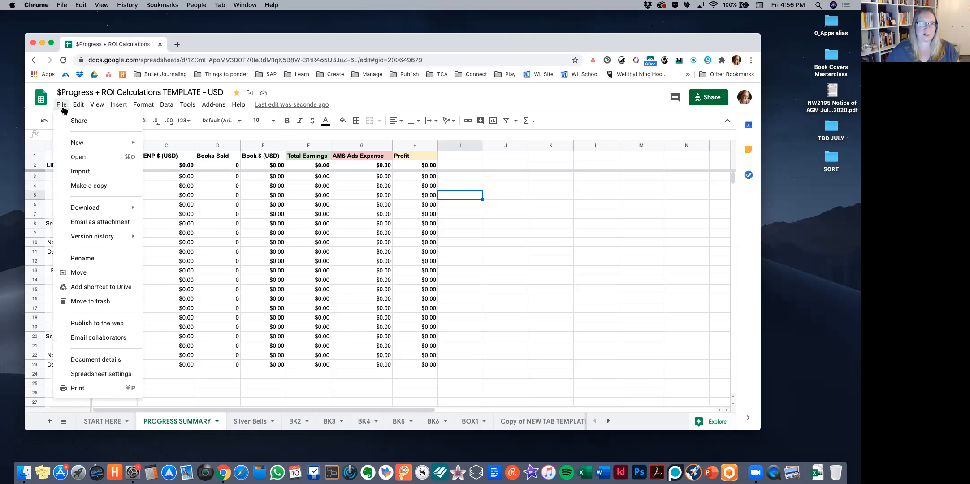
left_click(76, 185)
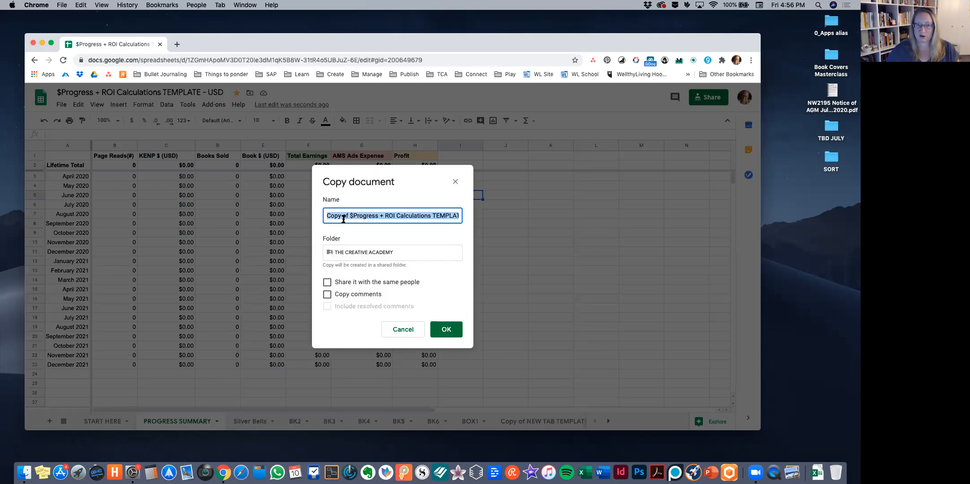
left_click(327, 216)
type("Crystal's Demo")
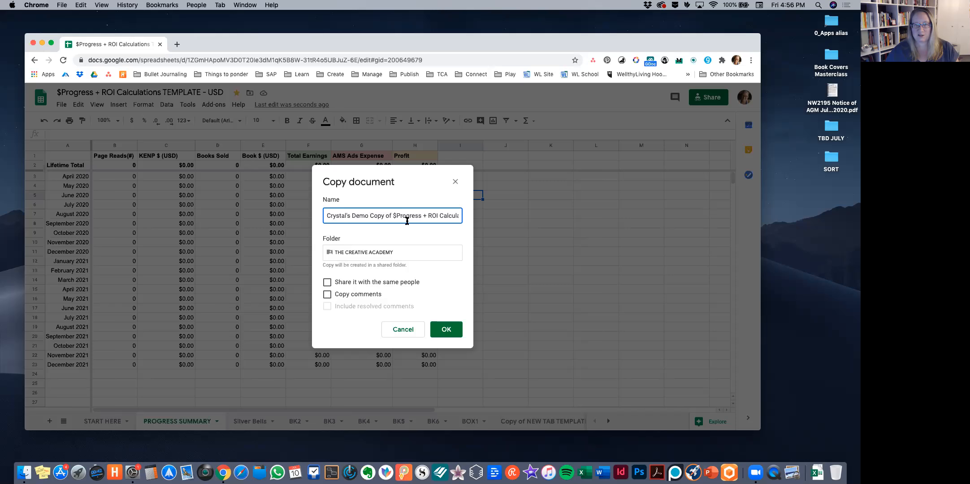
left_click(450, 329)
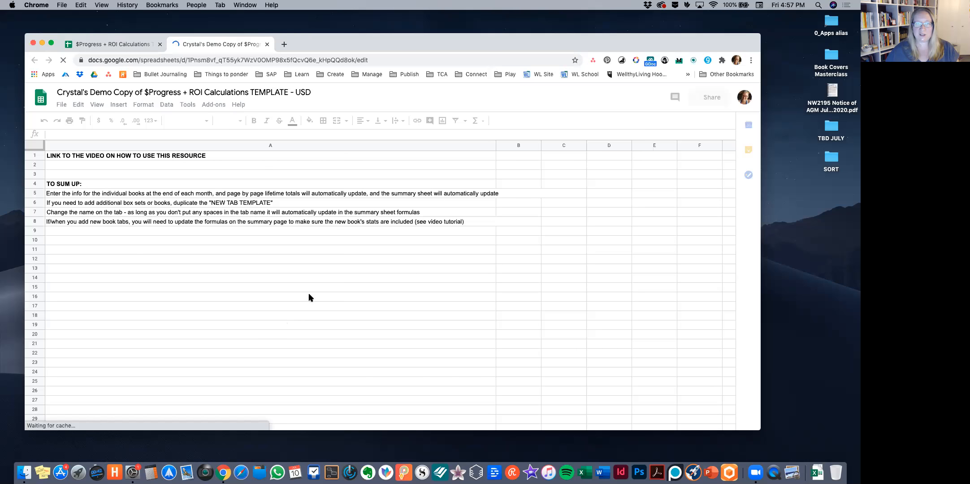
Return to the original template, rename the Silver Bells sheet to BK1, and check the April 2020 Page Reads formula in the progress summary.
left_click(114, 44)
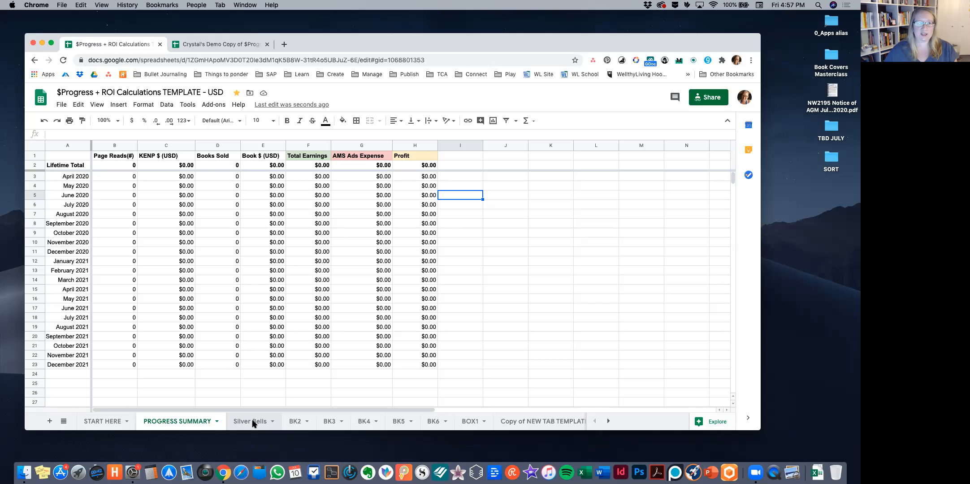
left_click(252, 423)
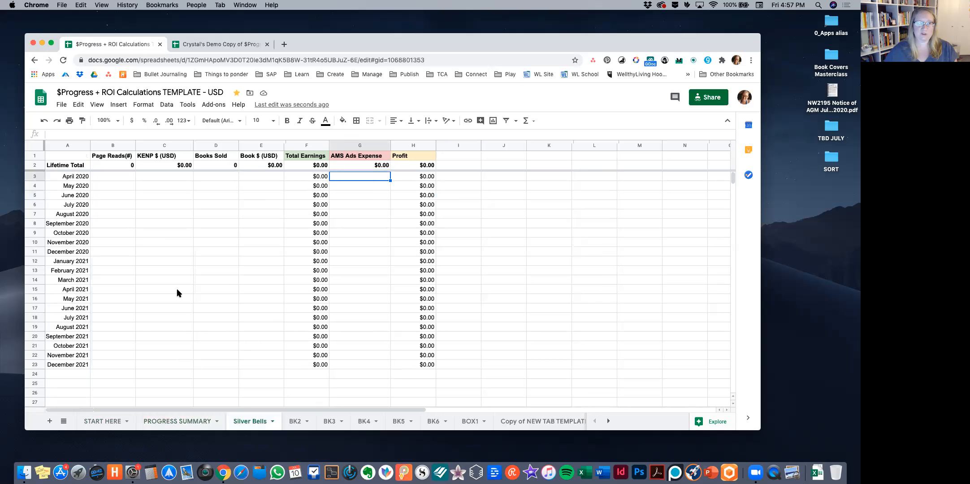
left_click(170, 423)
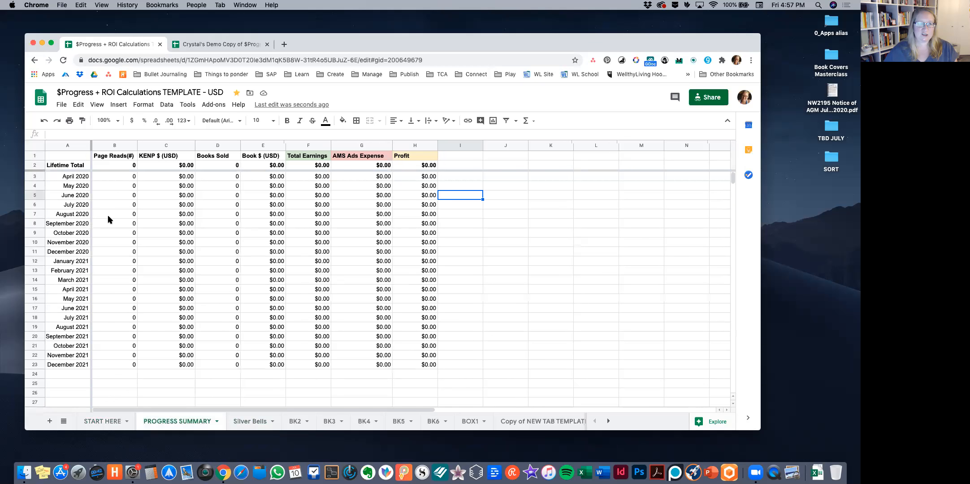
left_click(112, 185)
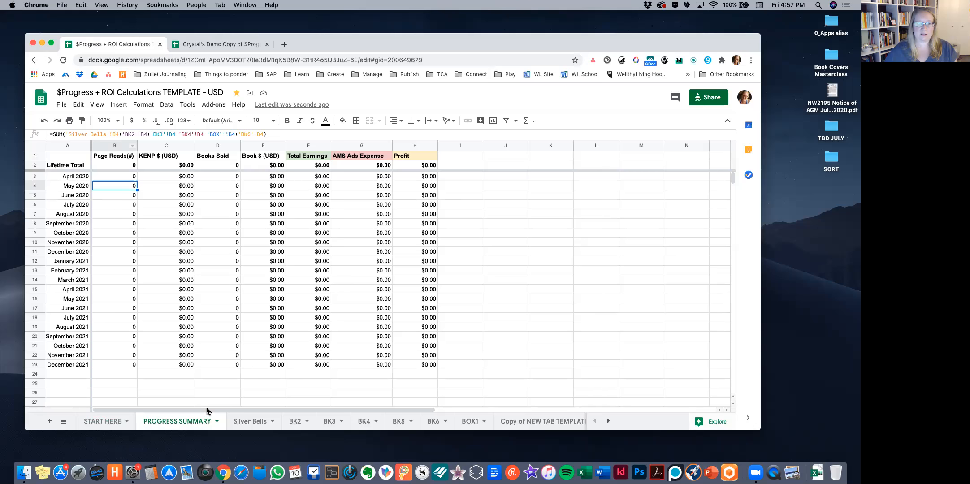
right_click(259, 424)
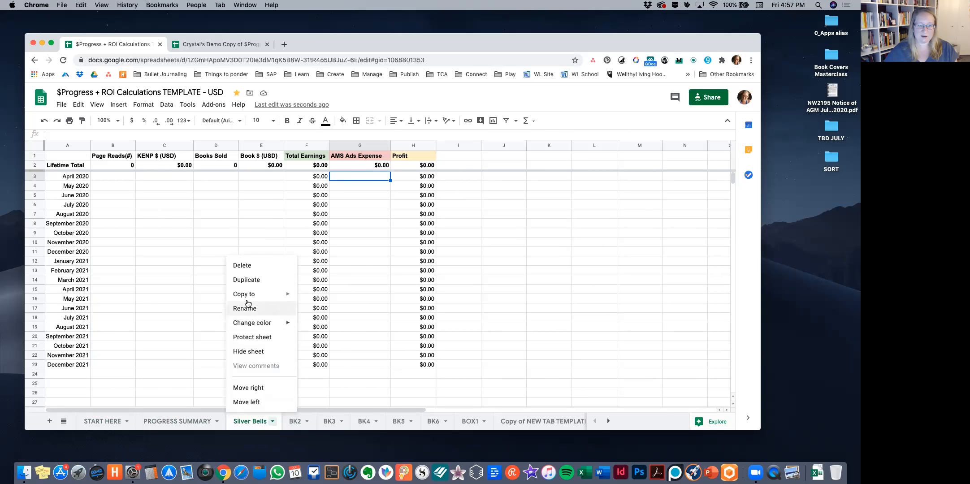
left_click(246, 309)
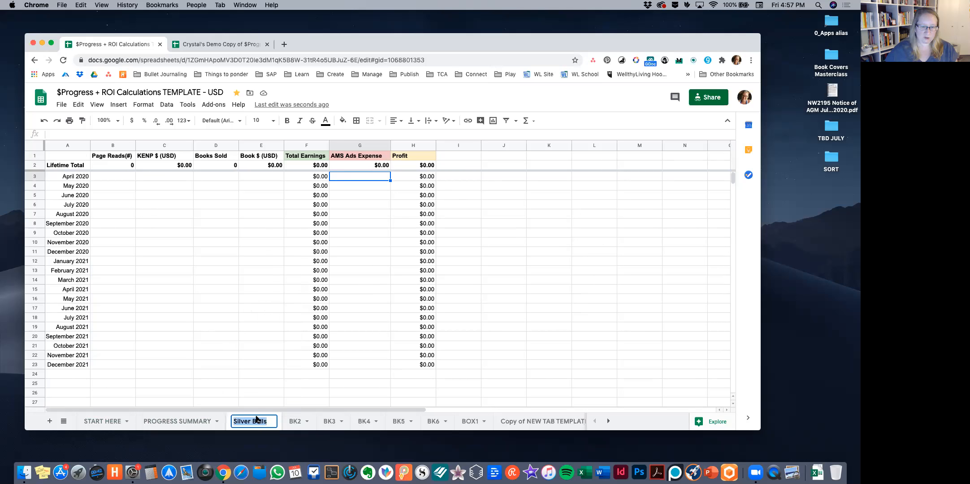
type("BK1")
key("Return")
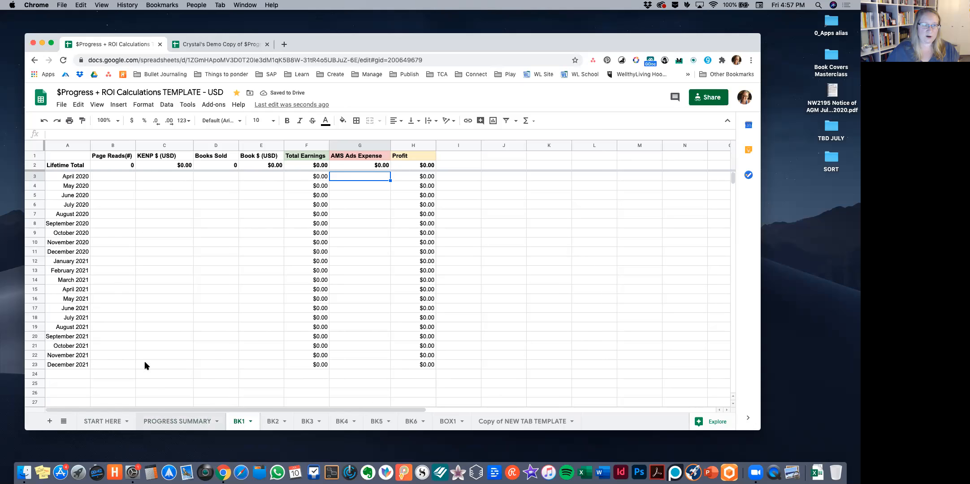
left_click(165, 421)
left_click(117, 177)
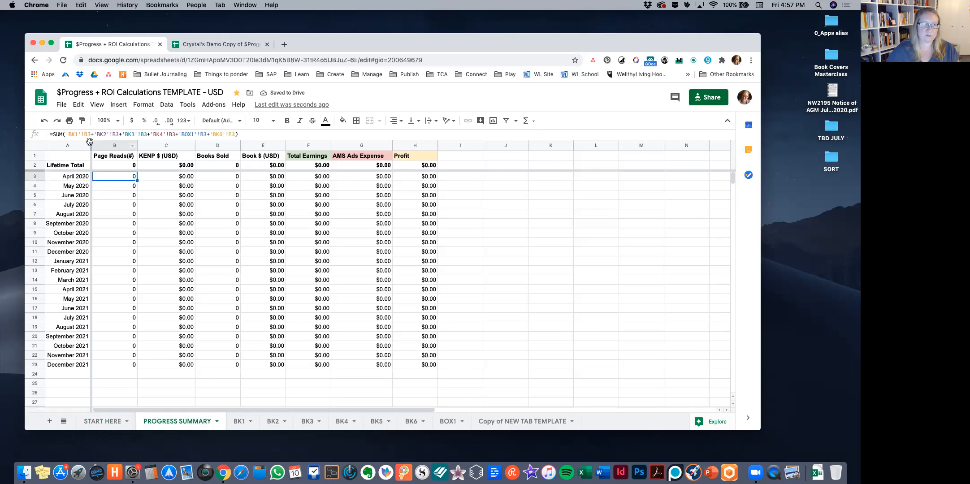